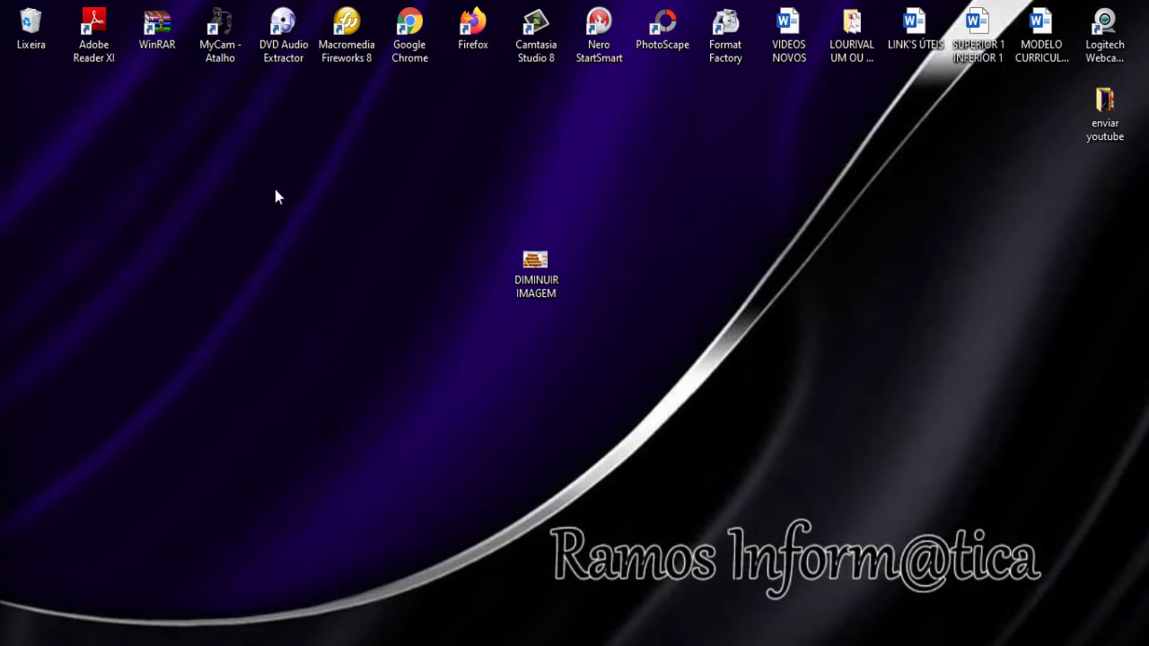
Launch Macromedia Fireworks 8 and open the DIMINUIR IMAGEM picture from the desktop folder.
double_click(345, 36)
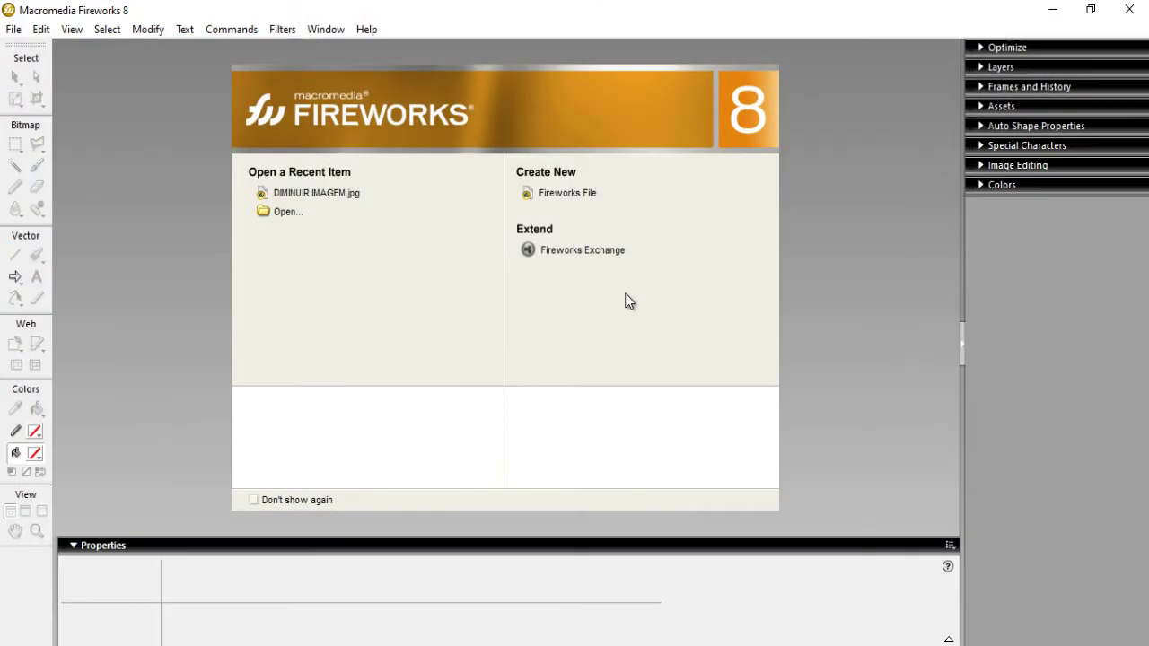
click(13, 30)
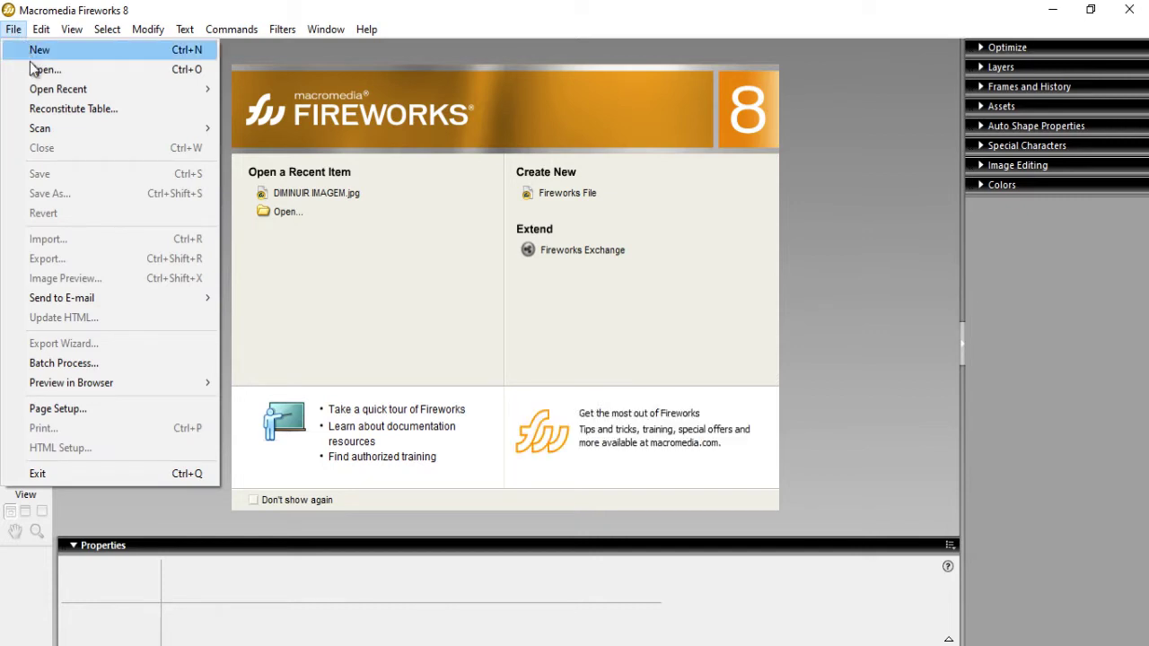
click(60, 71)
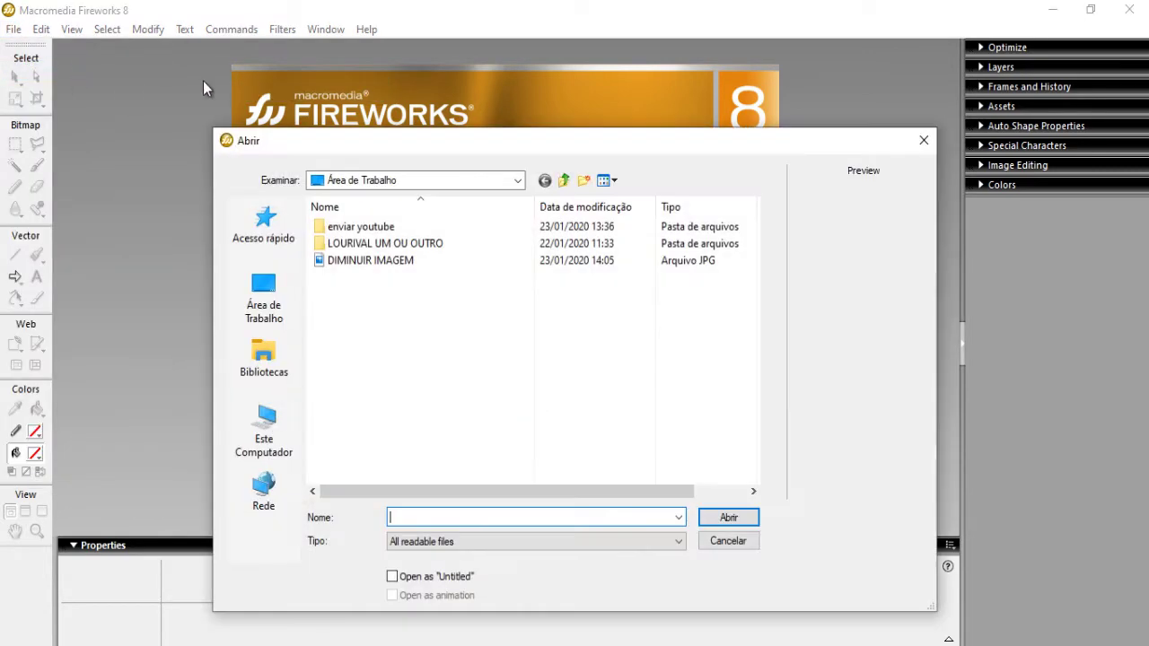
double_click(411, 260)
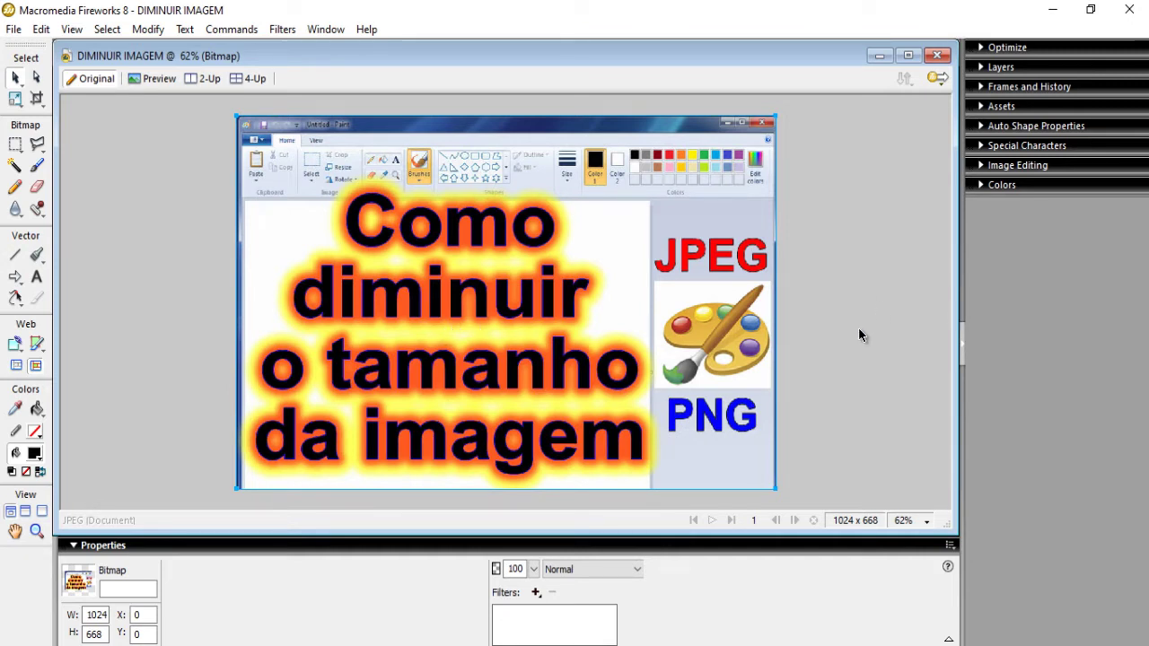
Resize the image to 500 pixels wide with Constrain proportions kept on.
click(151, 29)
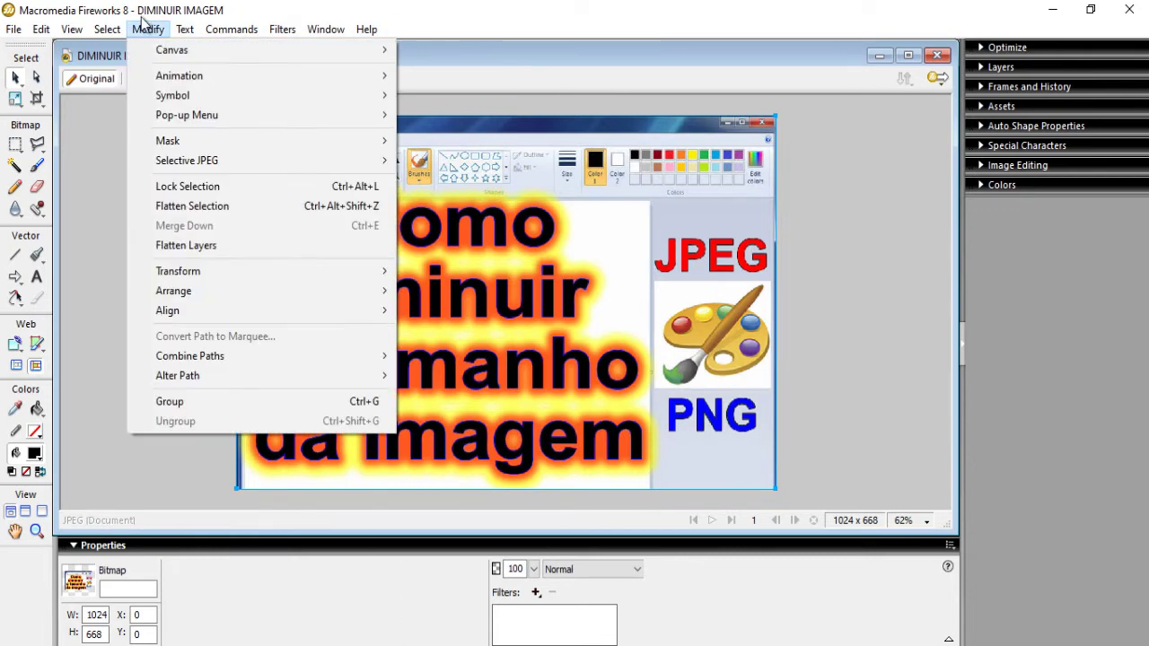
mouse_move(290, 49)
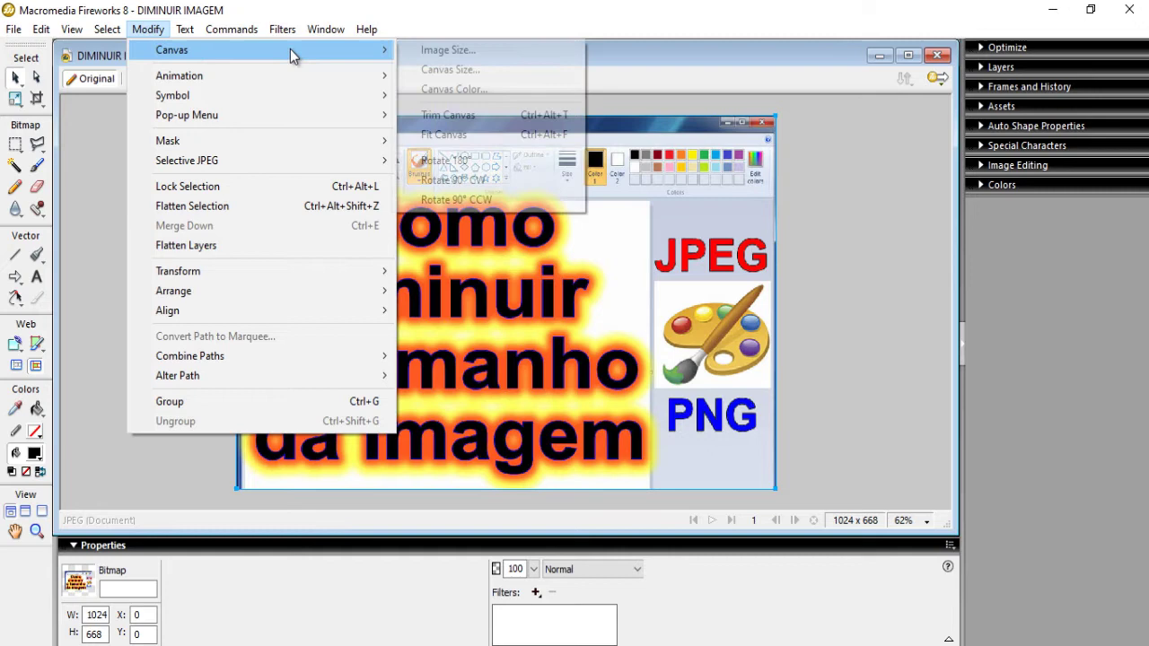
click(489, 52)
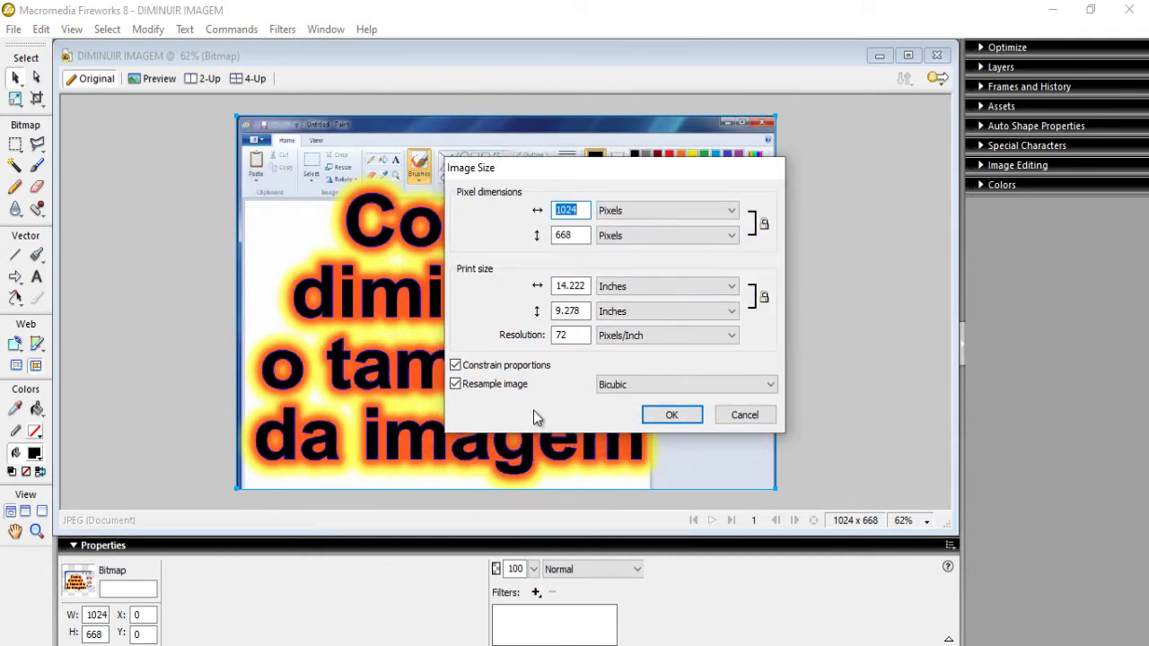
click(455, 366)
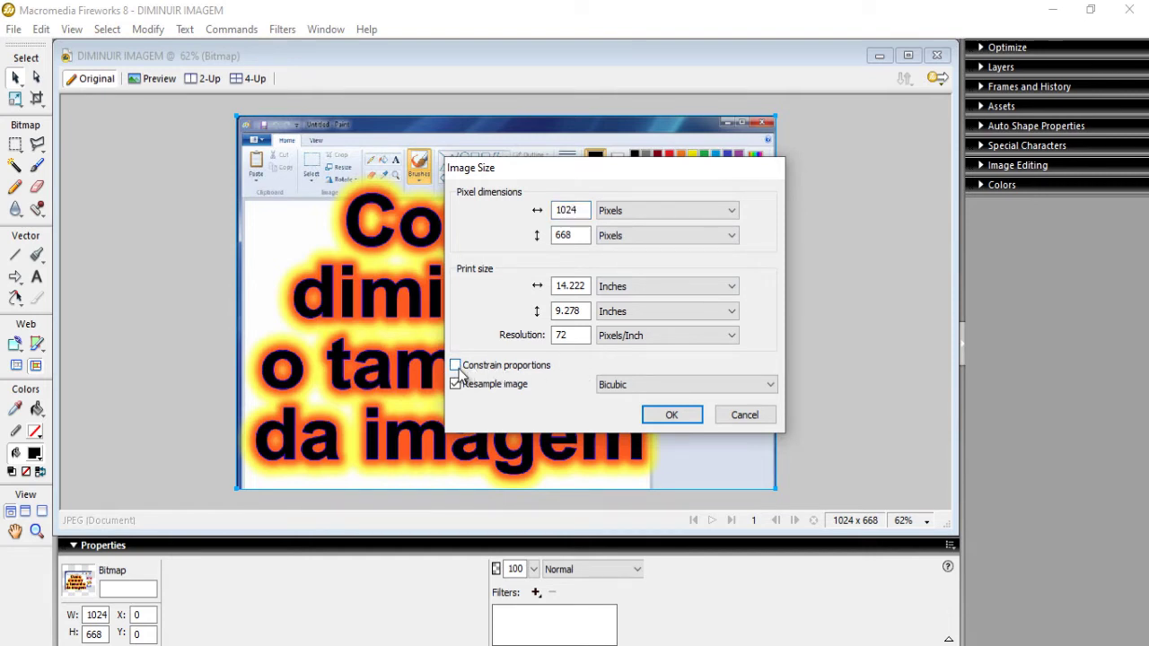
click(455, 365)
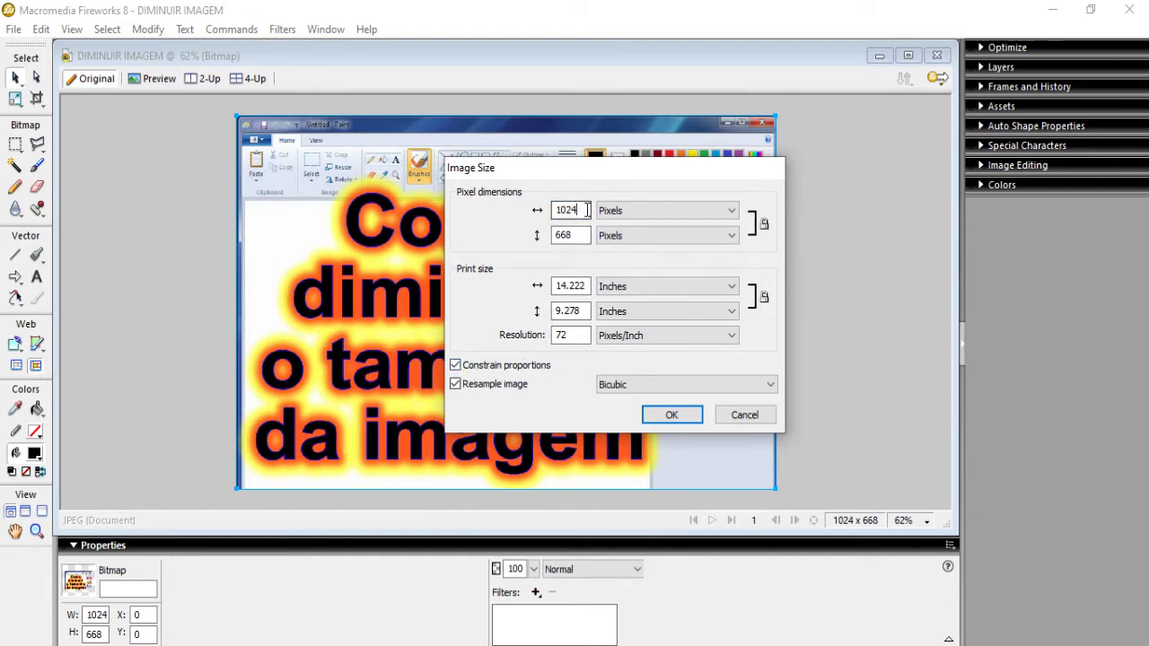
double_click(546, 210)
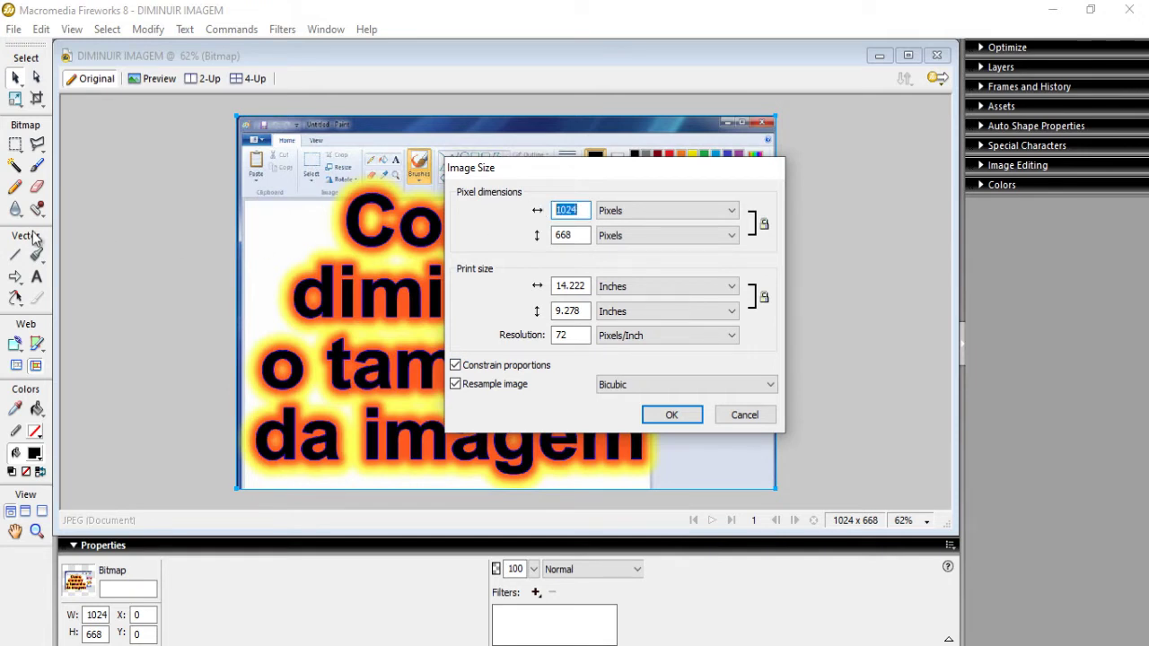
text(500)
click(690, 416)
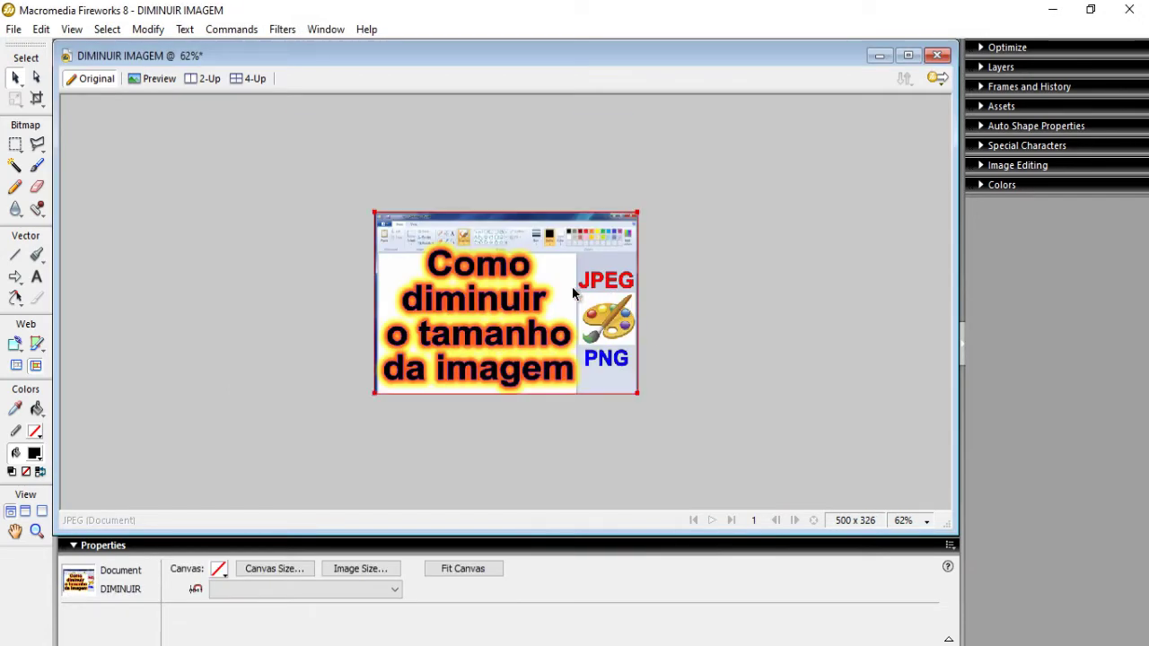
Save the resized image to the desktop as a JPEG named "DIMUNUIMOS A IMAGEM NO FIREWORKS".
click(14, 32)
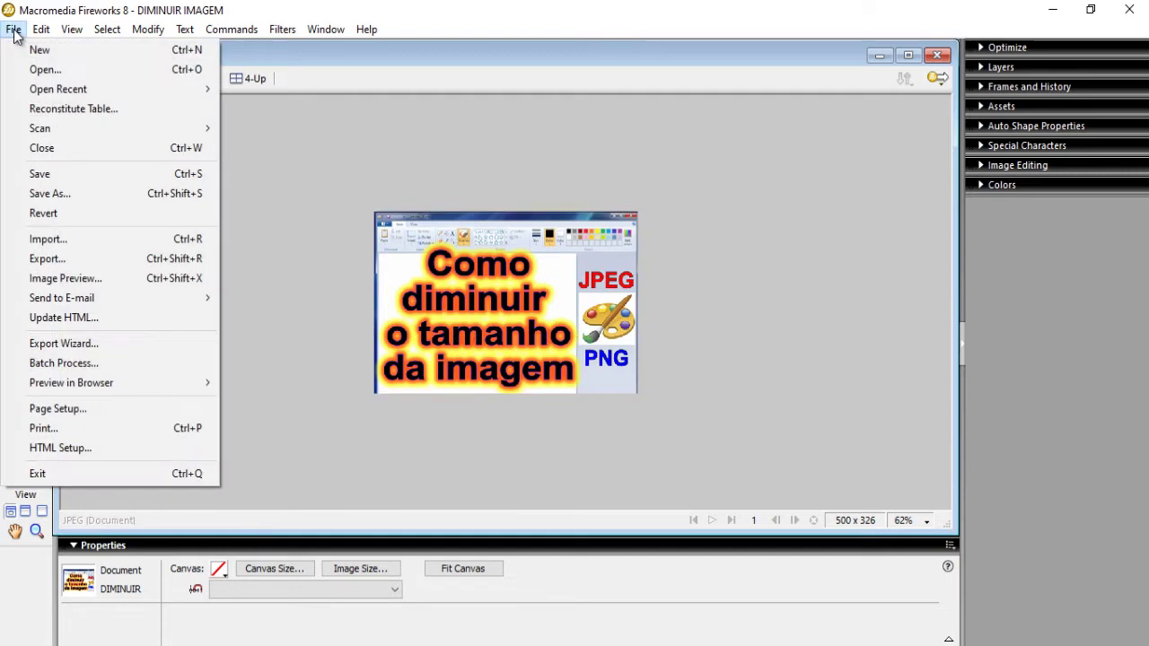
click(80, 204)
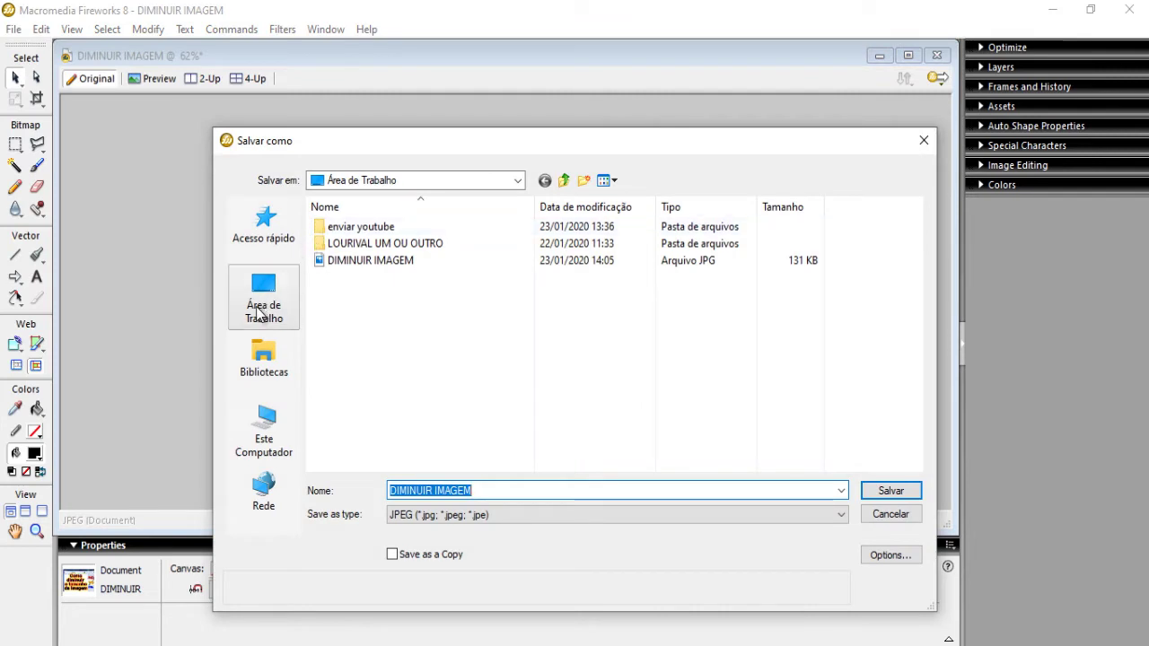
drag(536, 146, 529, 123)
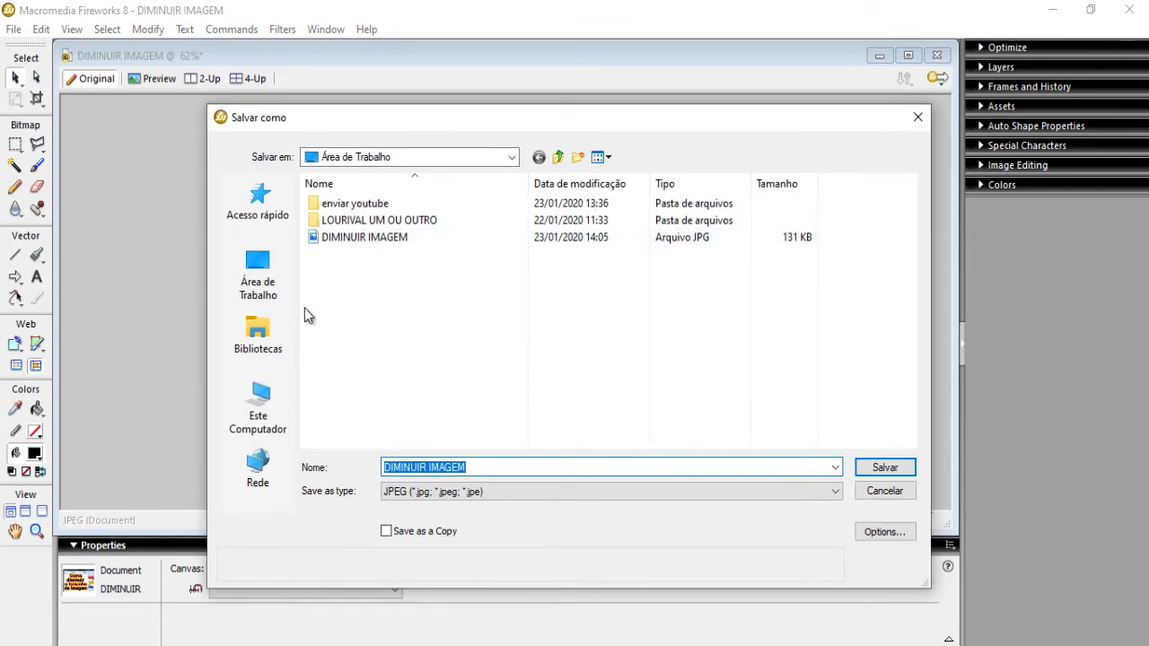
click(280, 273)
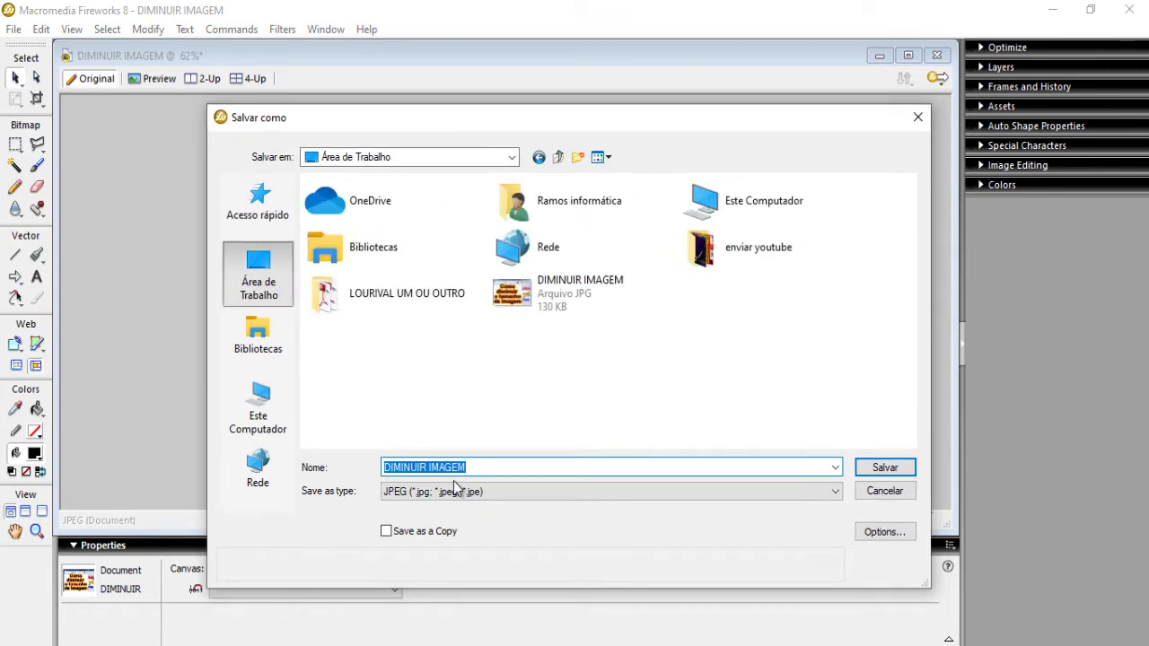
click(405, 494)
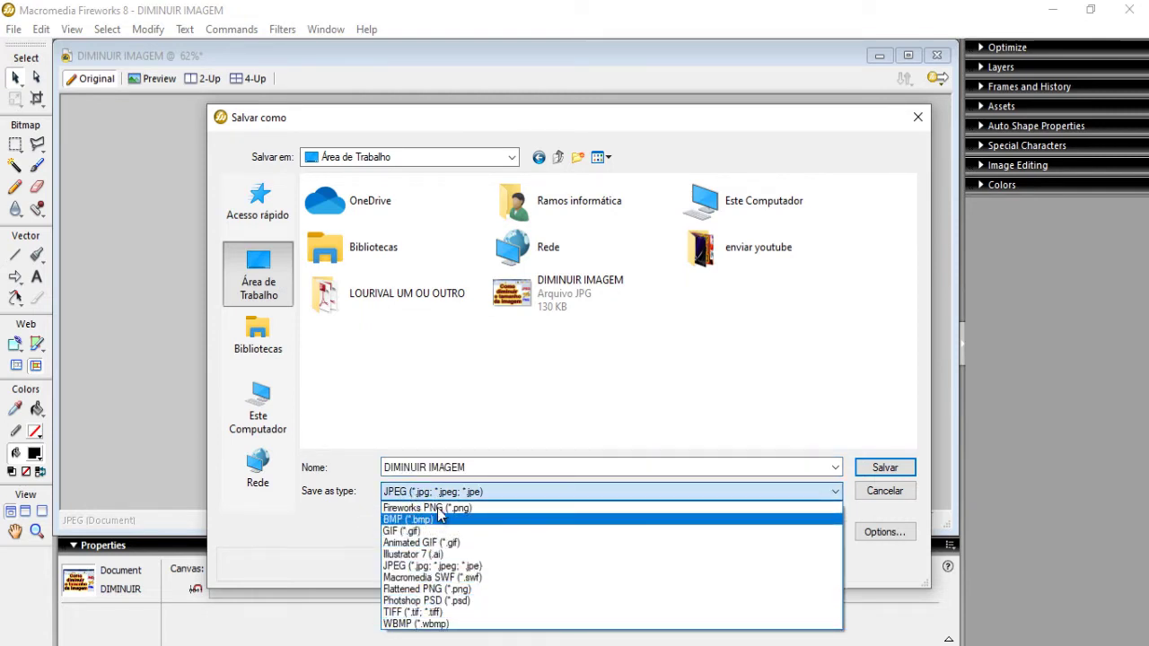
click(454, 565)
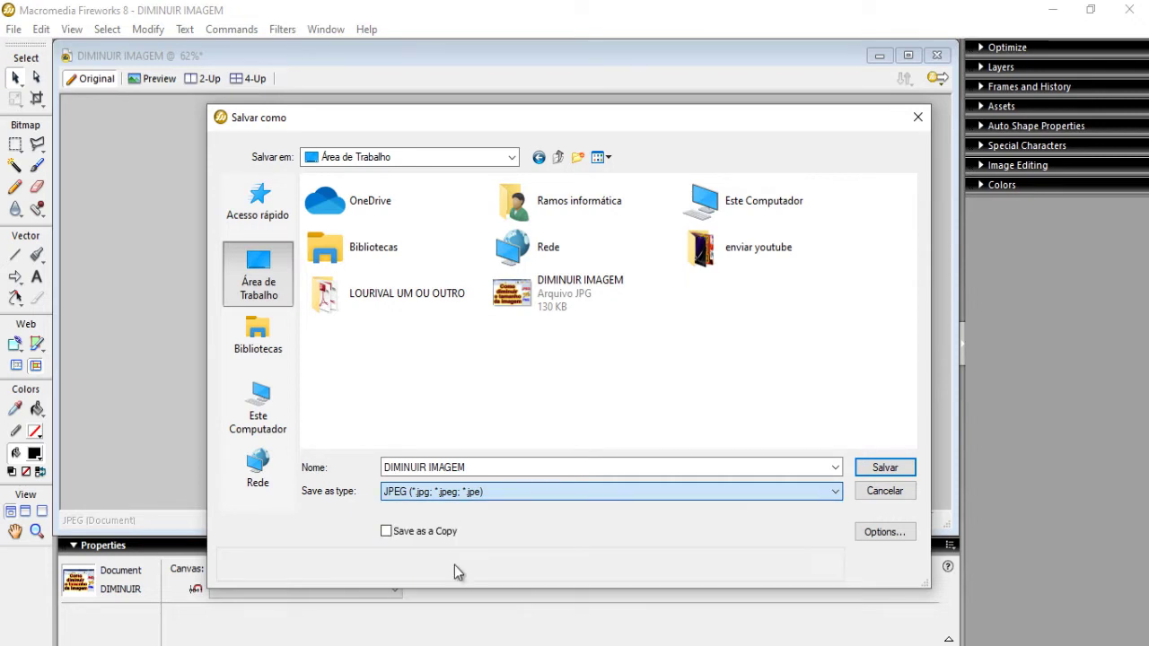
click(484, 469)
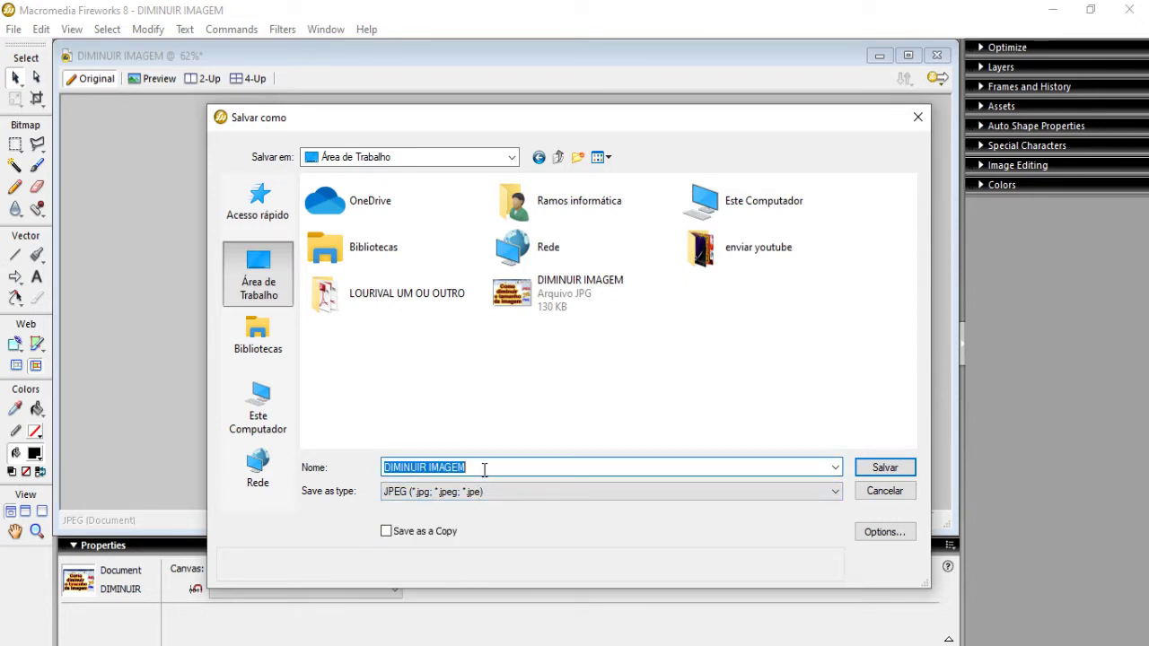
text(DIMU)
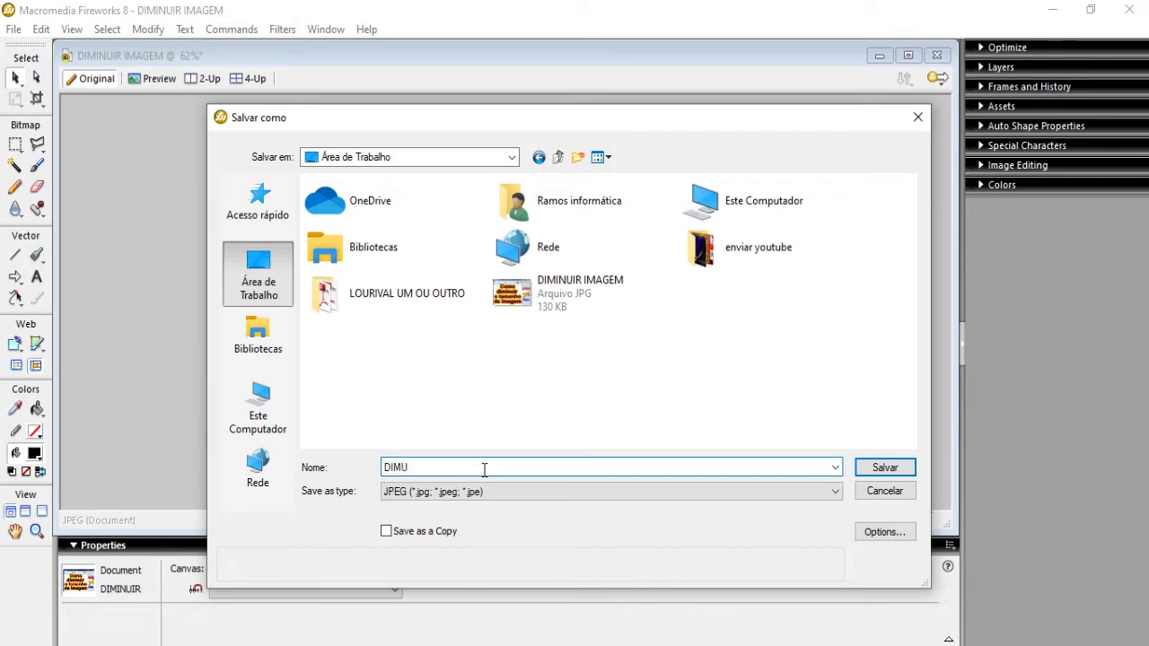
text(NUIMOS A IMAGEM NO )
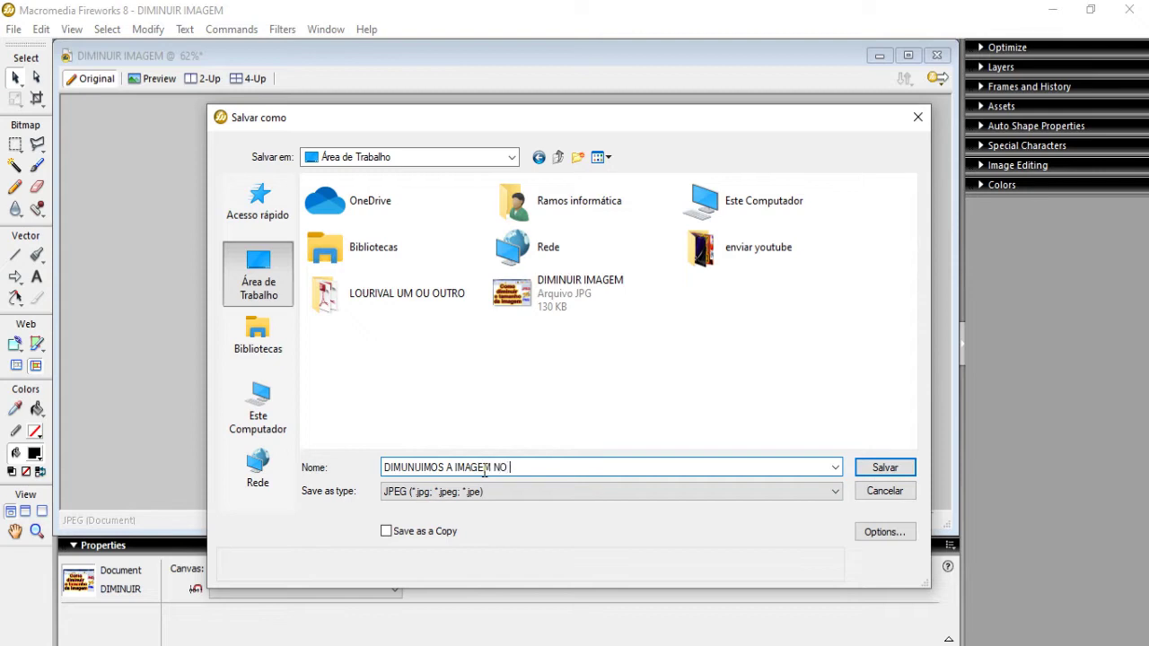
text(FIREWORKS)
click(884, 469)
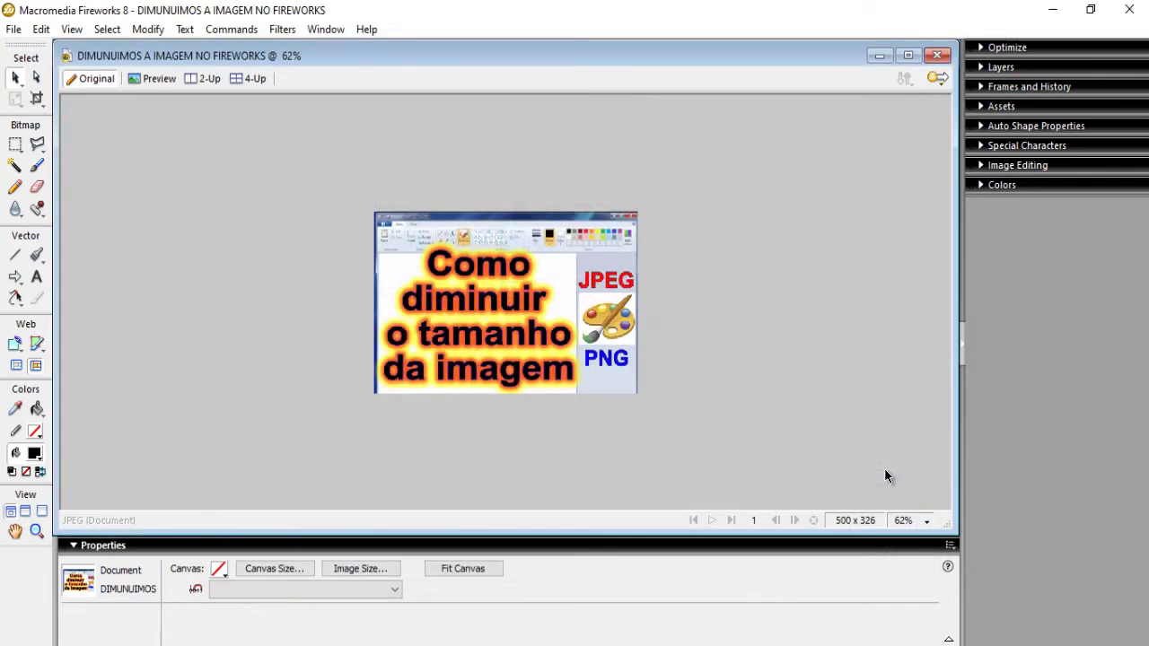
Close Fireworks and move the newly saved picture's desktop icon below the MyCam shortcut.
click(1129, 9)
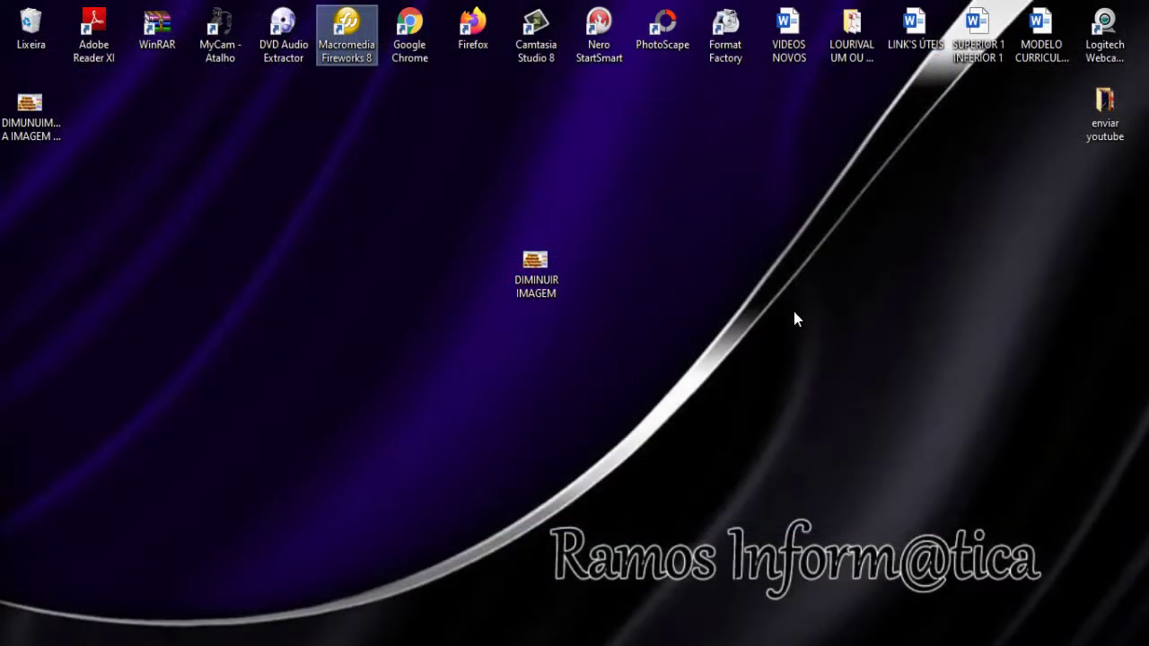
drag(30, 106, 223, 123)
mouse_move(221, 148)
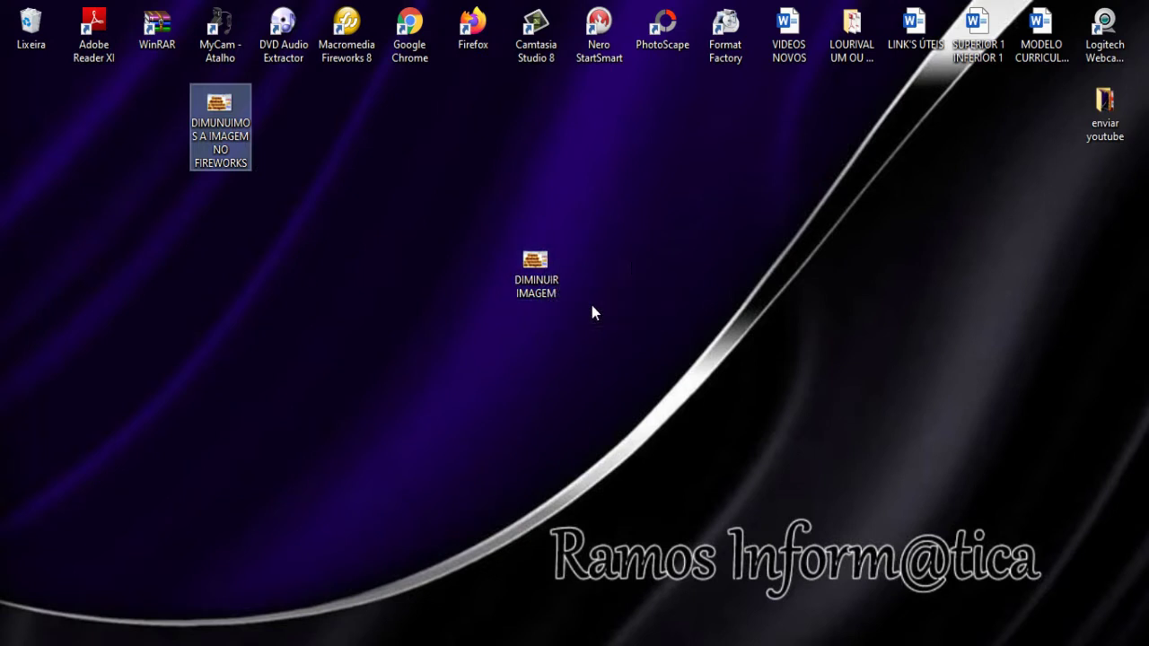
click(629, 269)
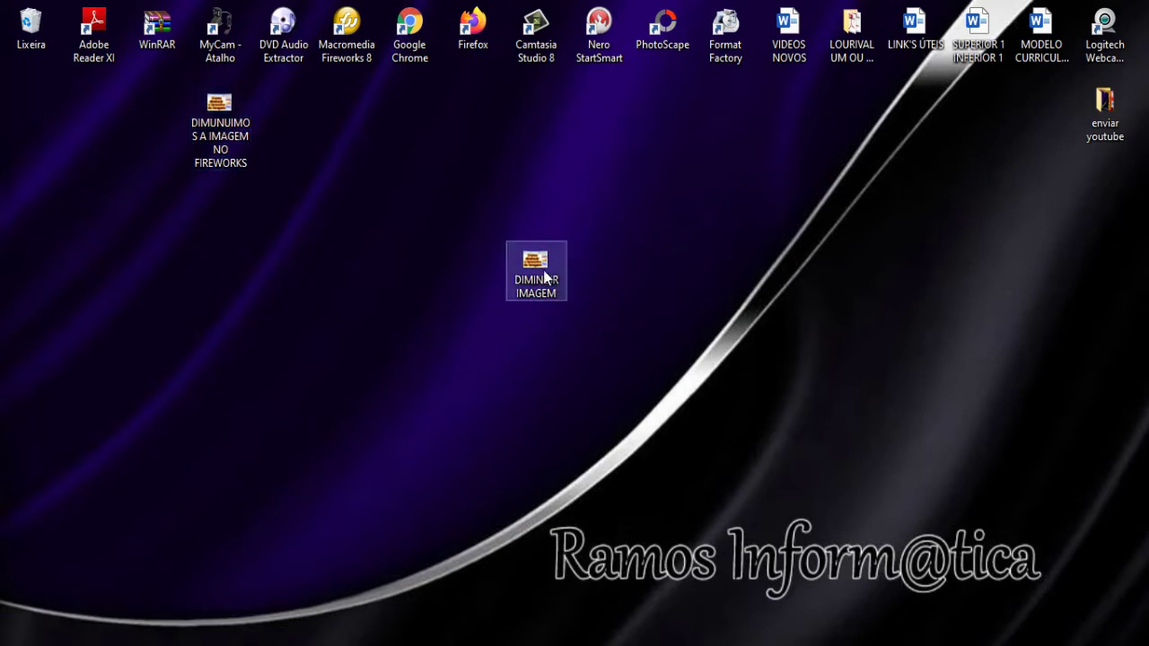
Open the original DIMINUIR IMAGEM file from the desktop with the Fotos app.
mouse_move(544, 278)
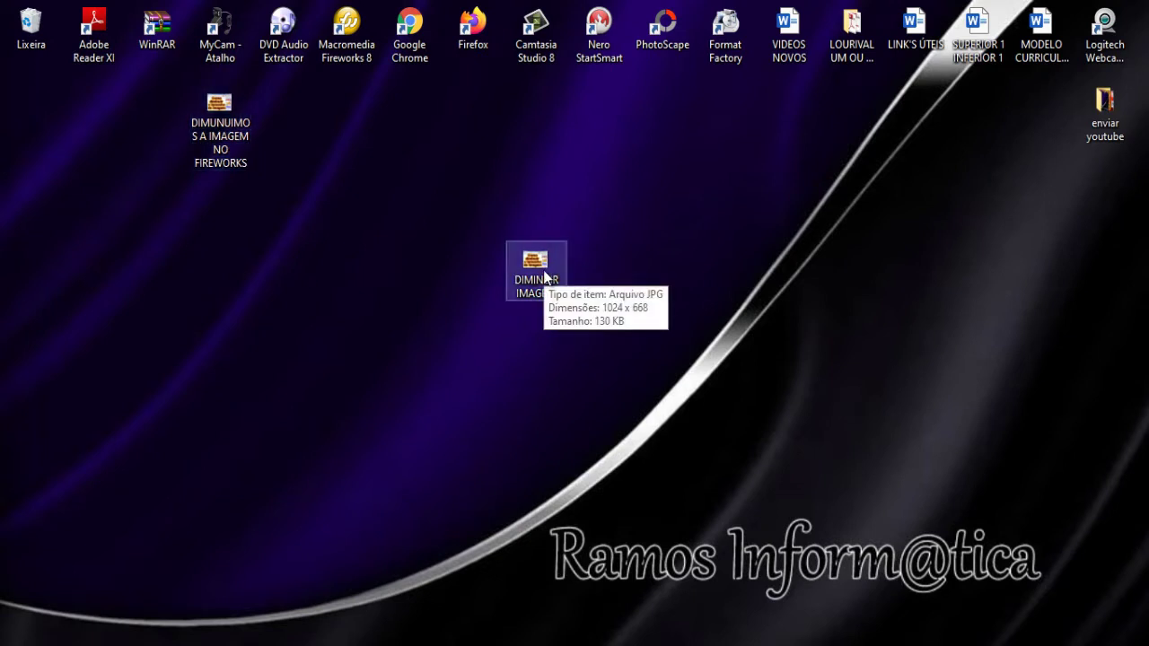
right_click(543, 278)
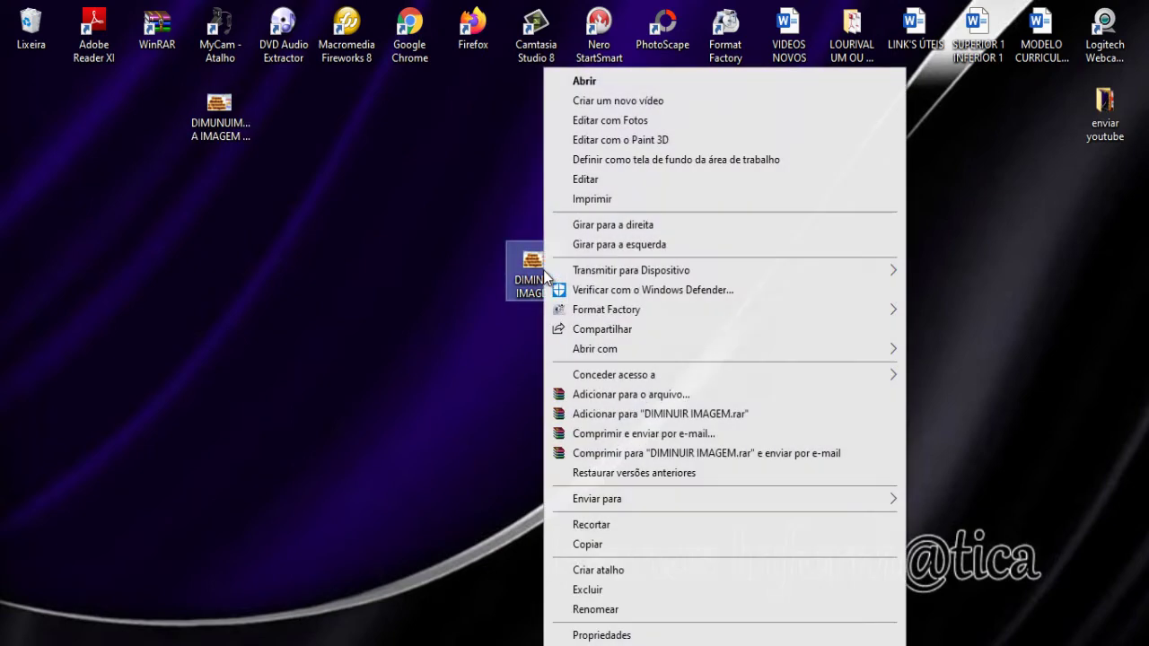
mouse_move(851, 351)
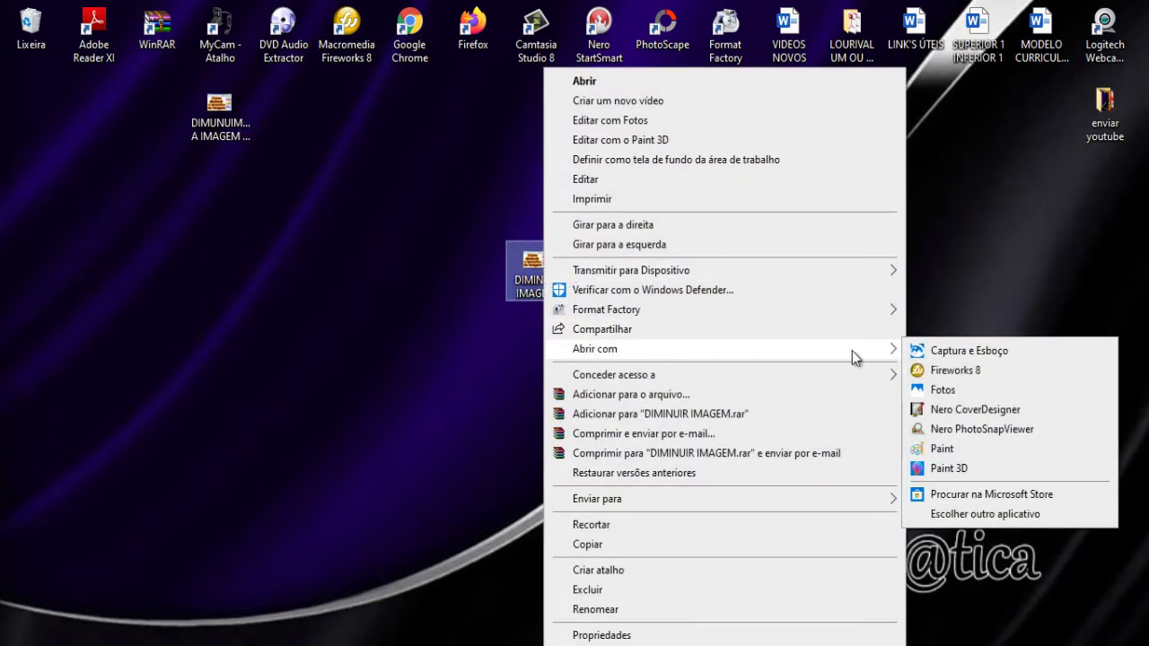
click(959, 387)
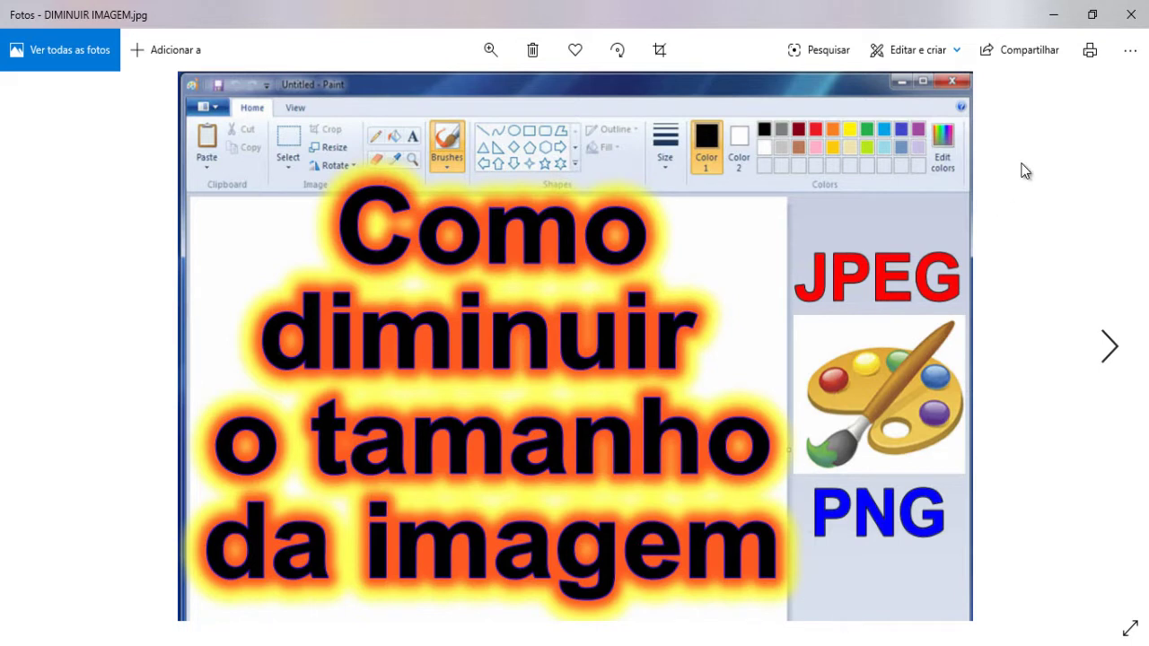
Resize the picture with custom dimensions, setting the width to 500 with the aspect ratio kept.
click(1130, 54)
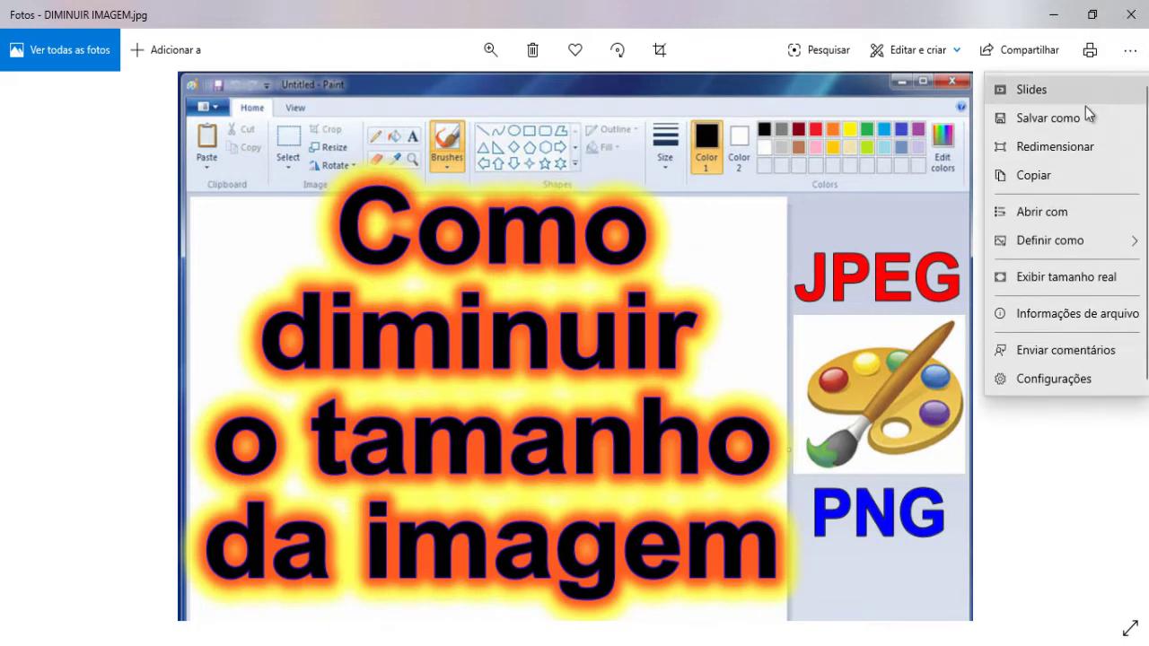
click(1066, 149)
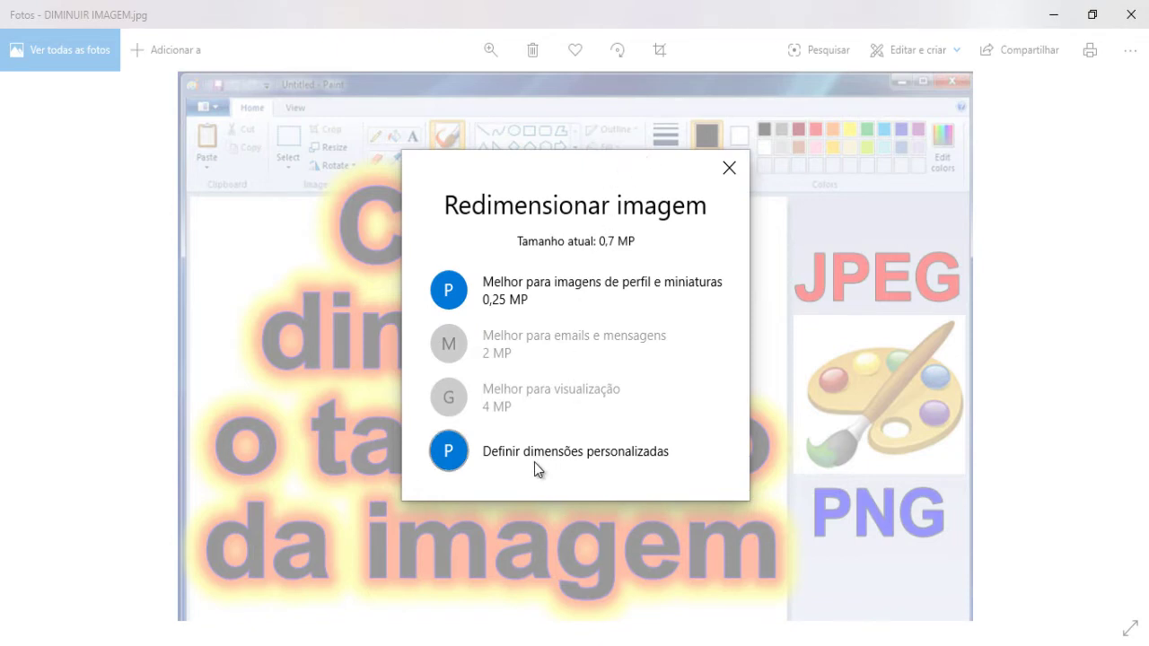
click(571, 458)
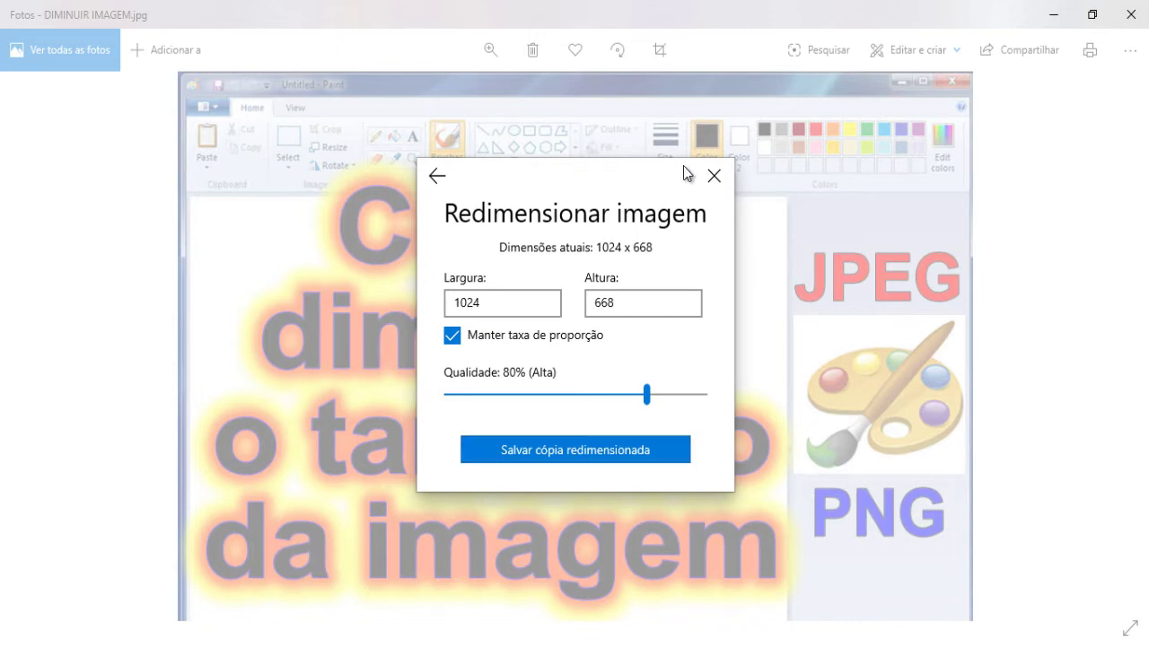
click(458, 340)
click(483, 305)
click(499, 301)
drag(499, 300, 430, 315)
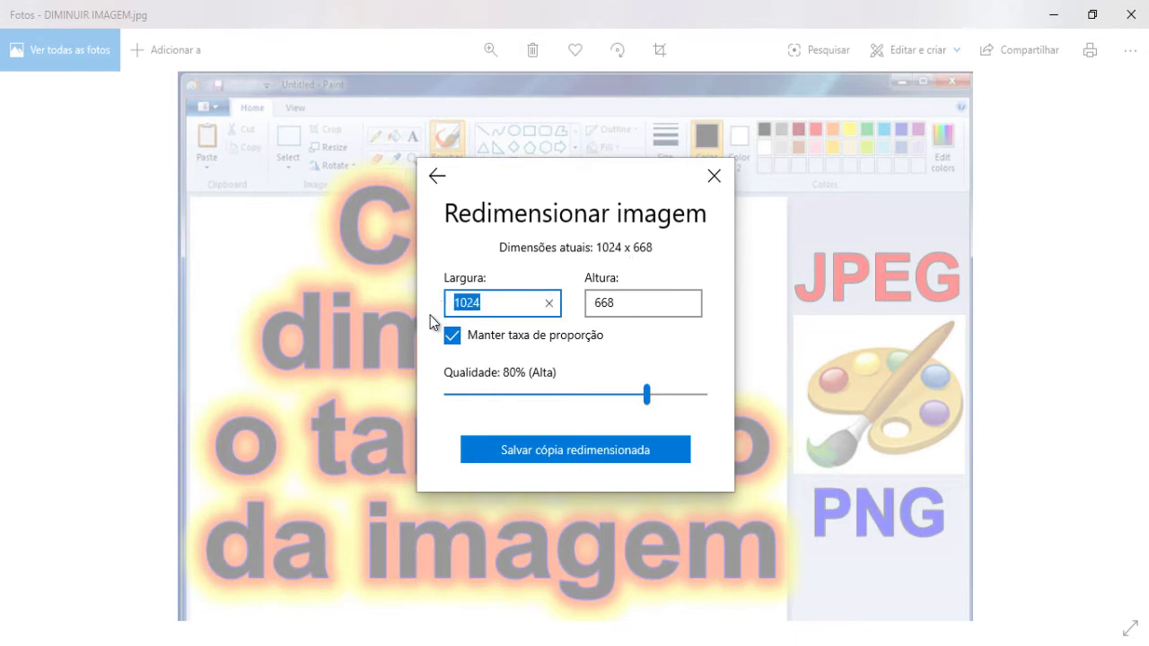
text(500)
Save the resized copy to the desktop as a JPG named "DIMINUIMOS A IMAGEM NA FOTOS DO WINDOWS".
click(588, 464)
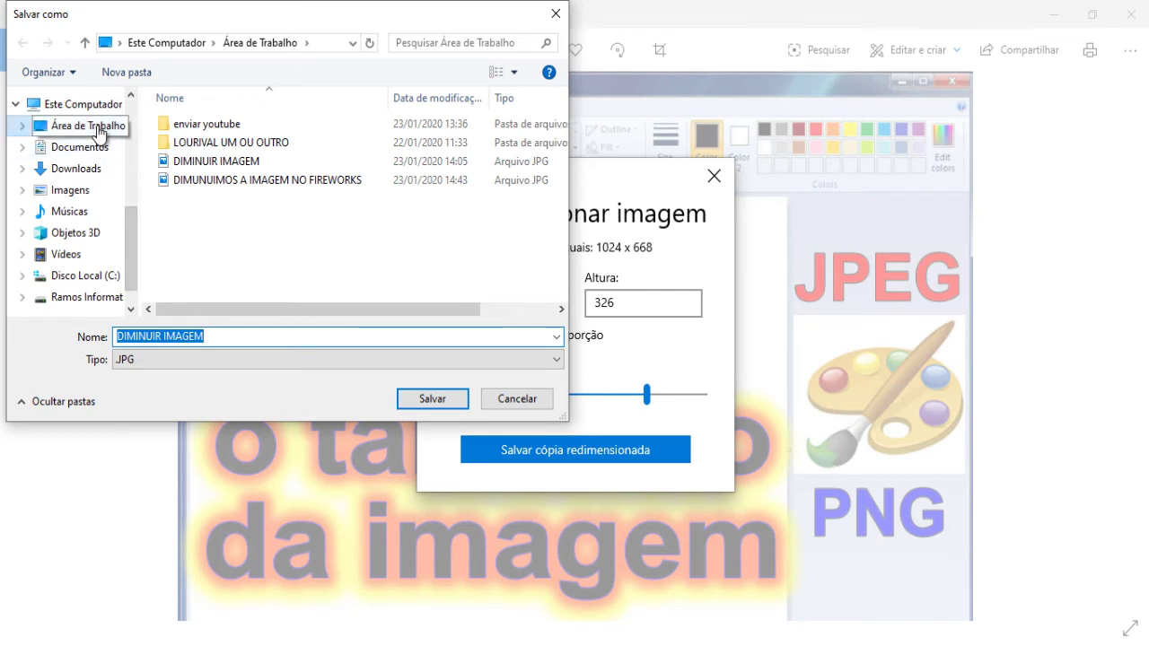
click(96, 130)
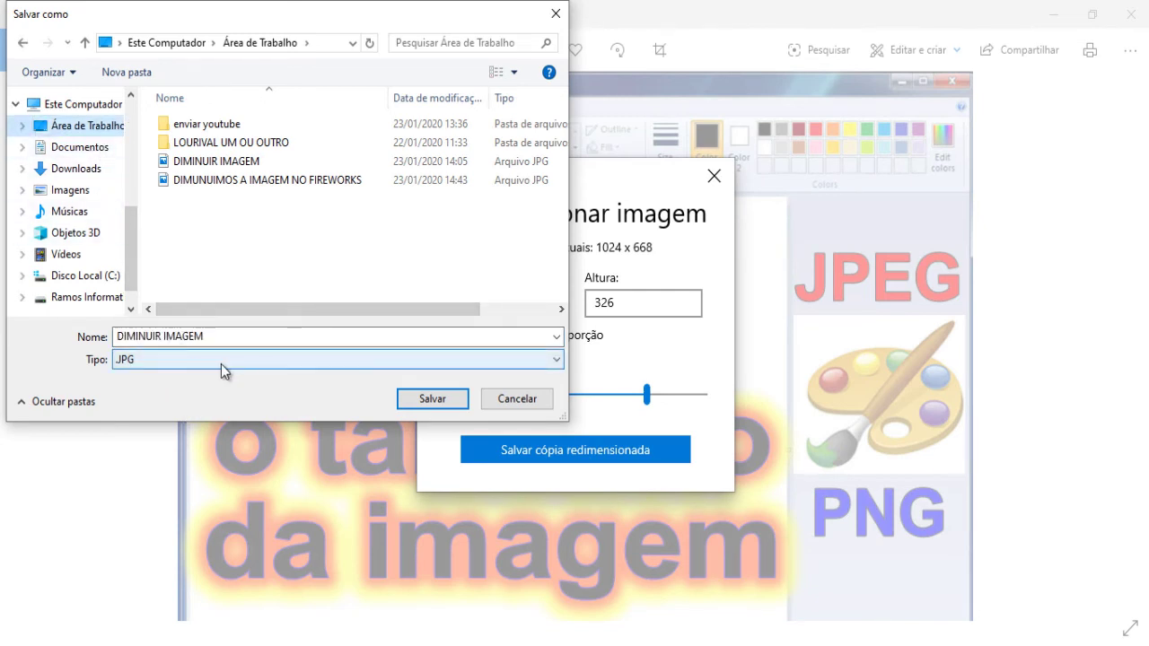
click(241, 336)
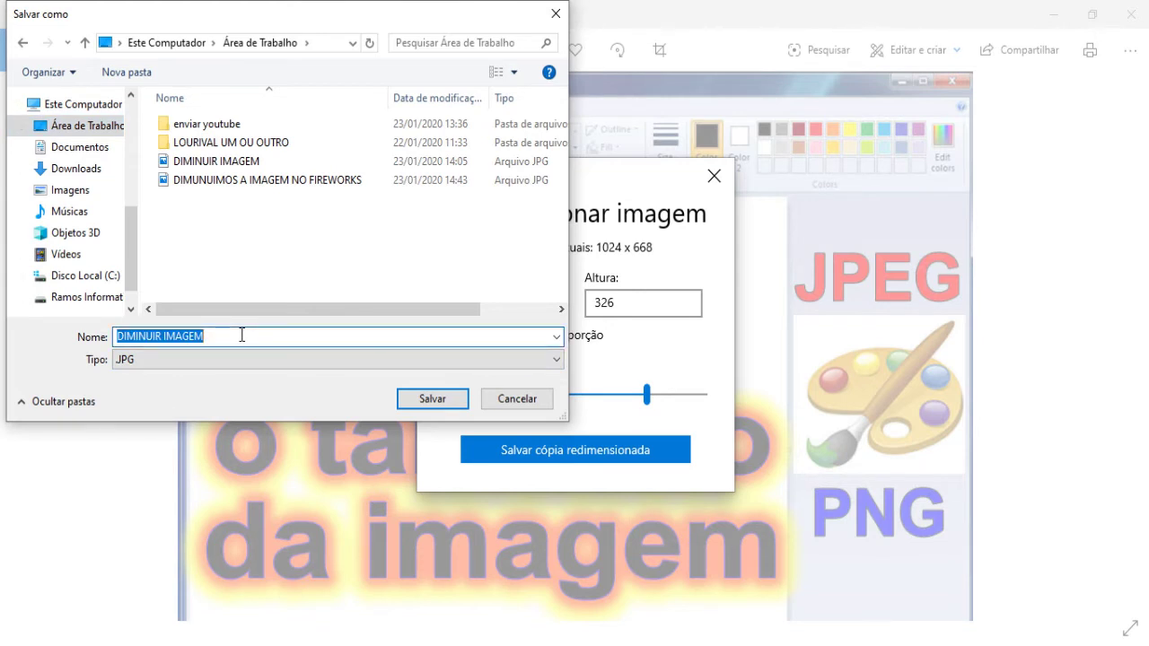
text(DI)
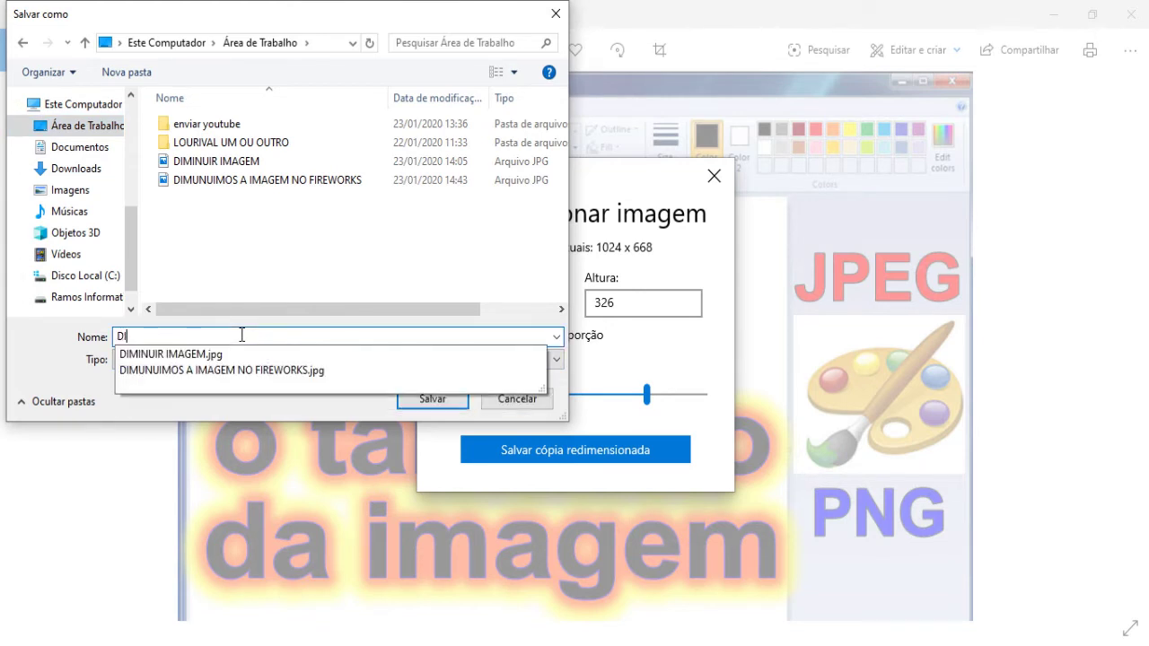
text(MINUIMOS A IMAGEM NA FOTOS DO WINDOWS)
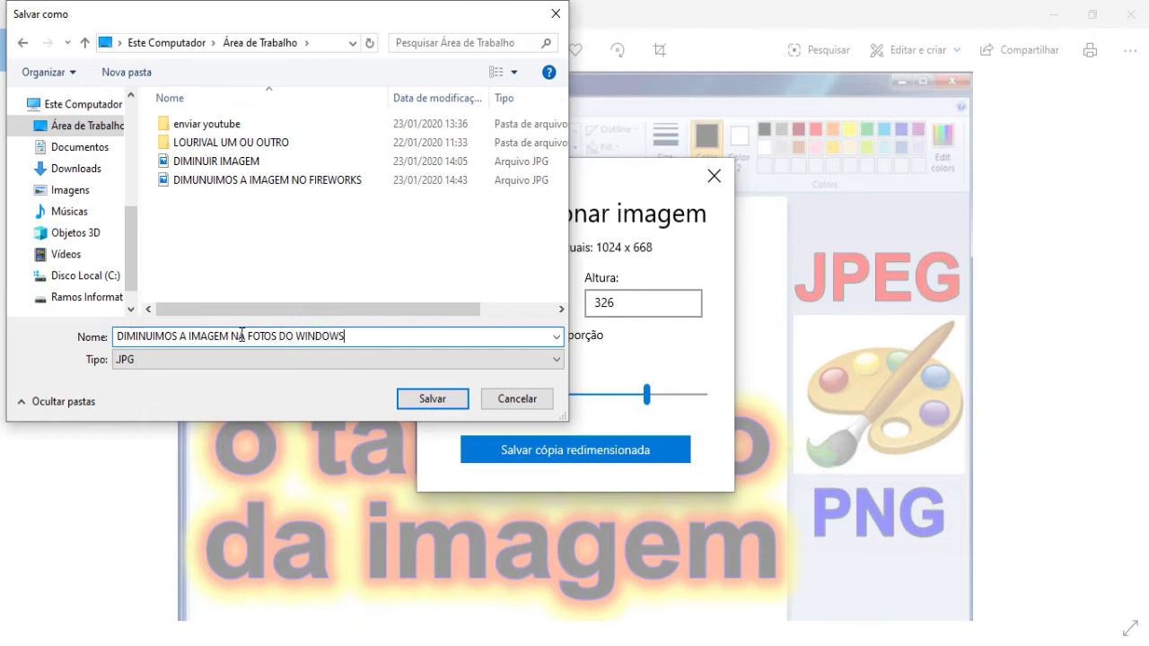
click(432, 399)
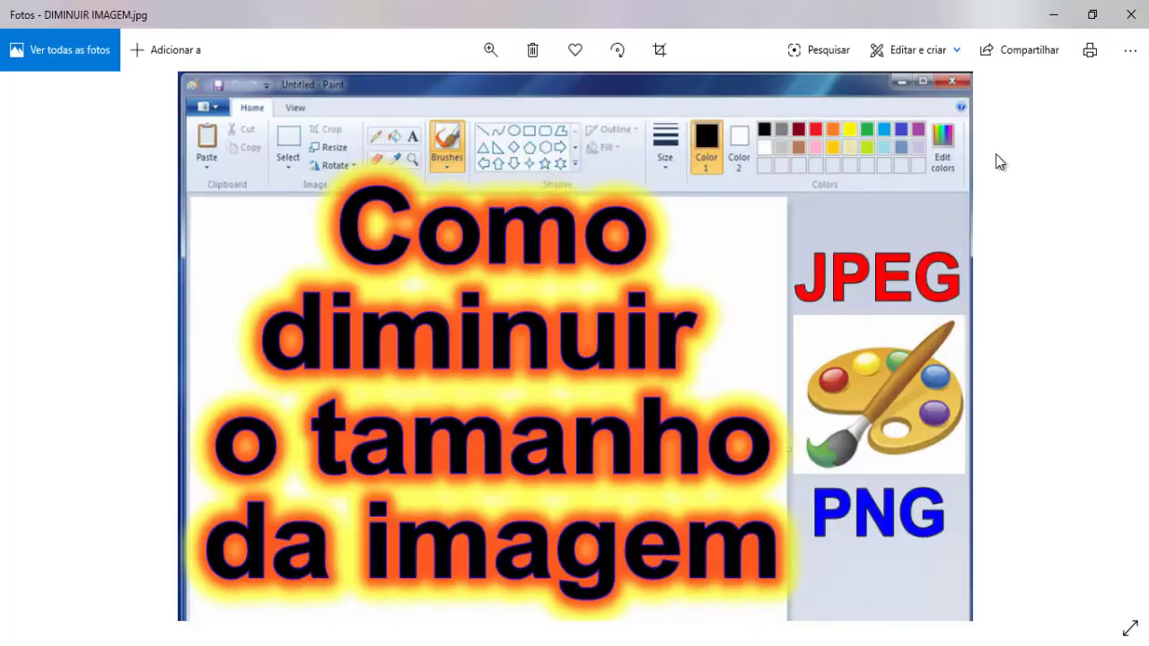
Close Fotos, refresh the desktop and move the newly saved picture's icon below the Fireworks copy.
click(1130, 14)
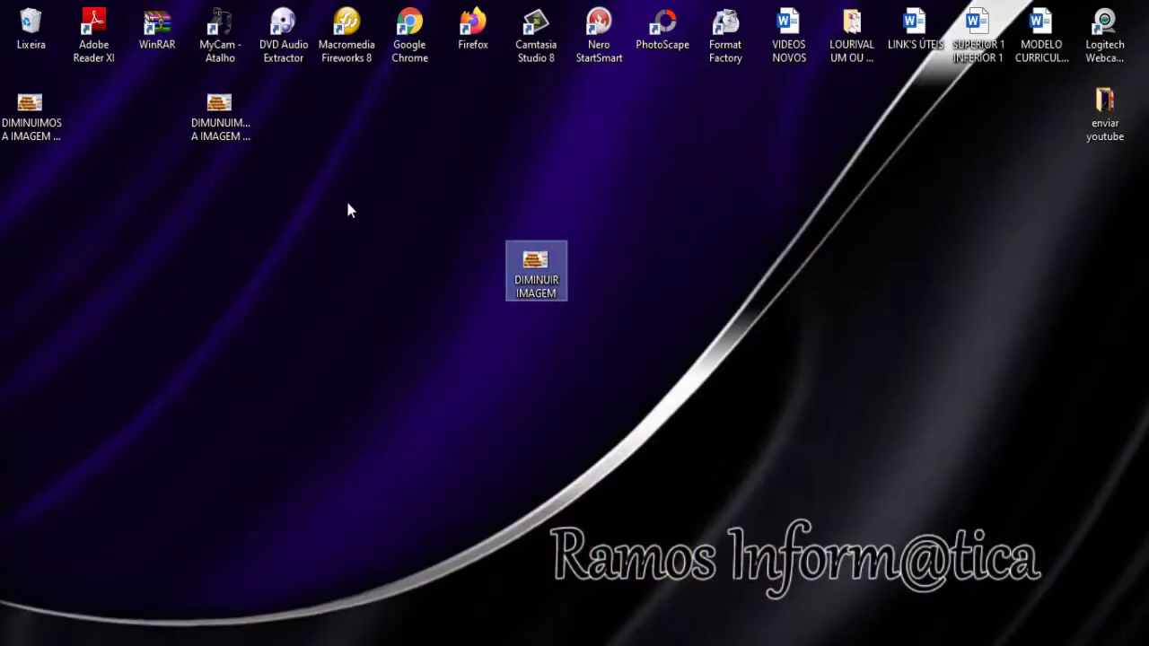
right_click(313, 193)
click(361, 246)
drag(52, 120, 220, 186)
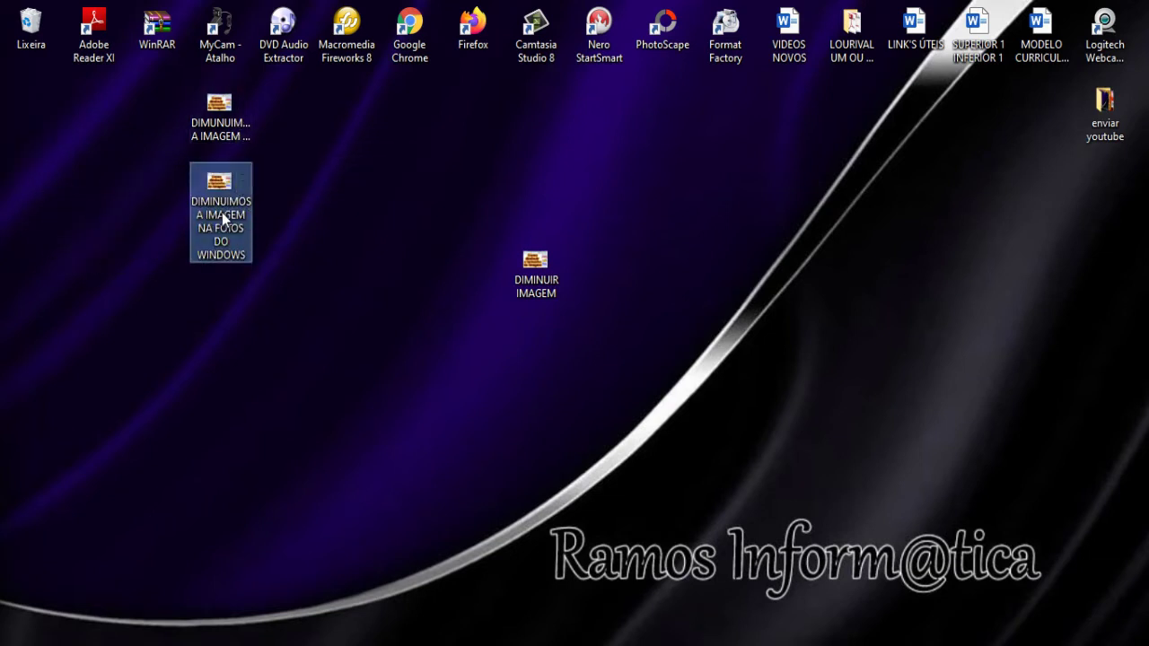
mouse_move(223, 217)
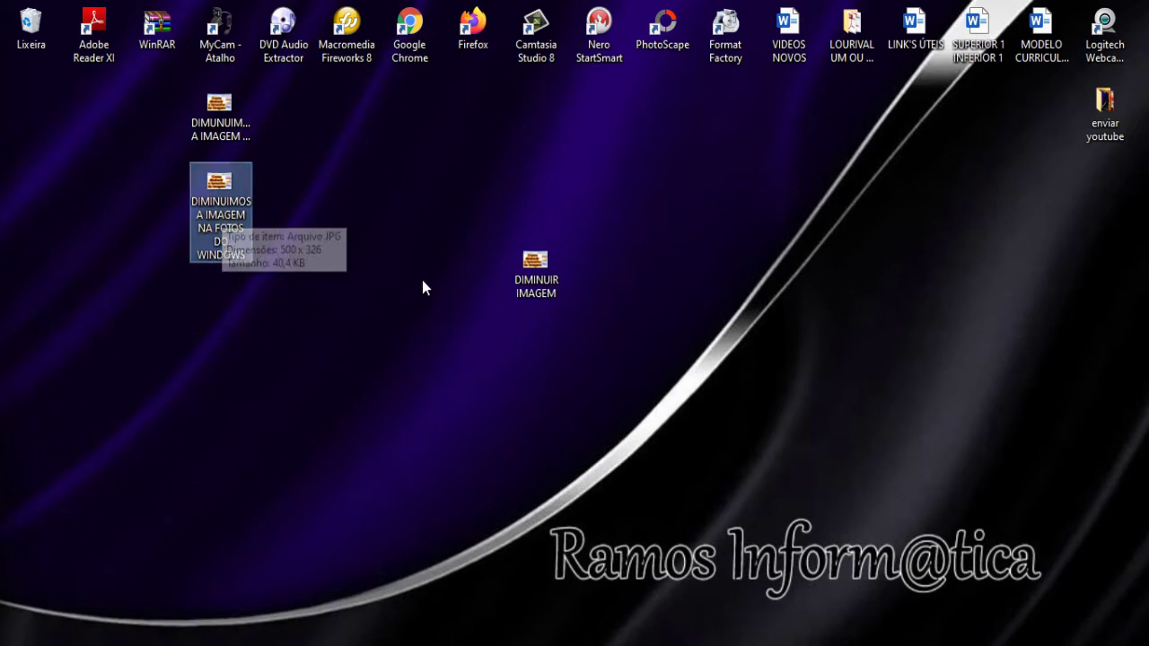
click(550, 270)
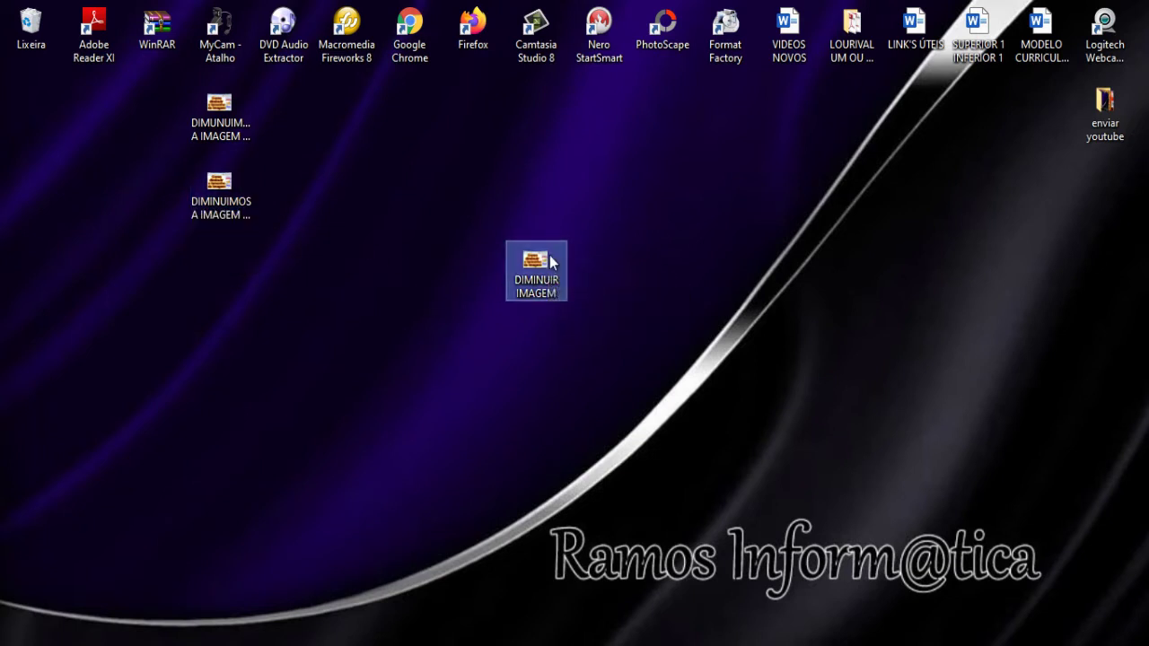
mouse_move(552, 262)
right_click(551, 262)
mouse_move(705, 349)
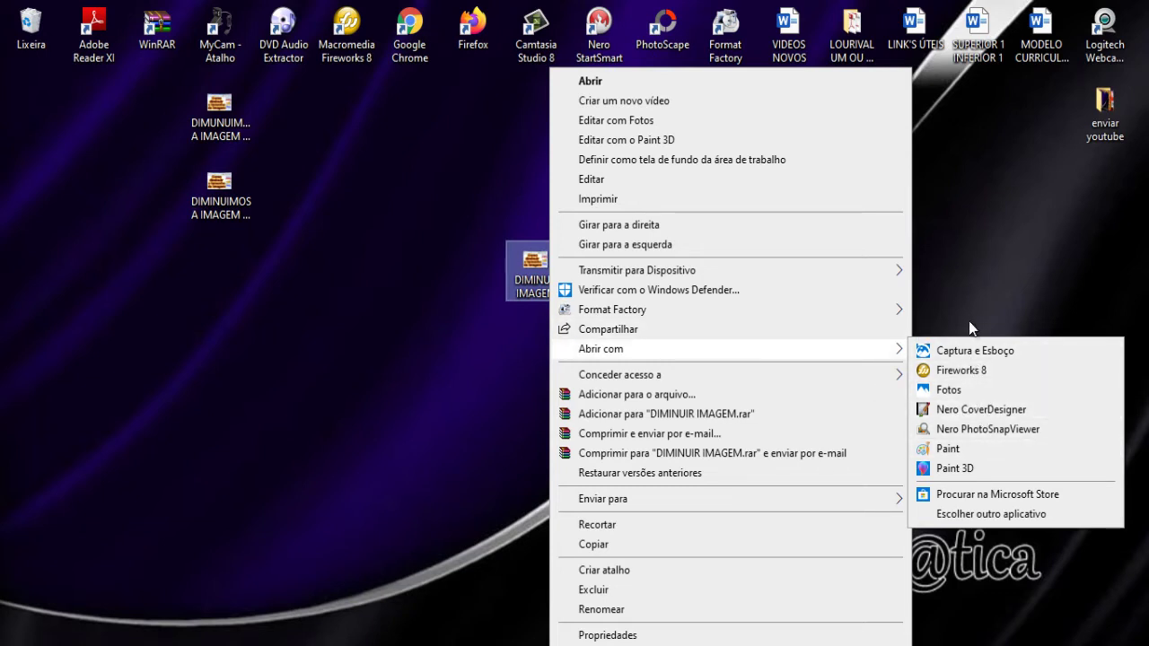
click(1004, 264)
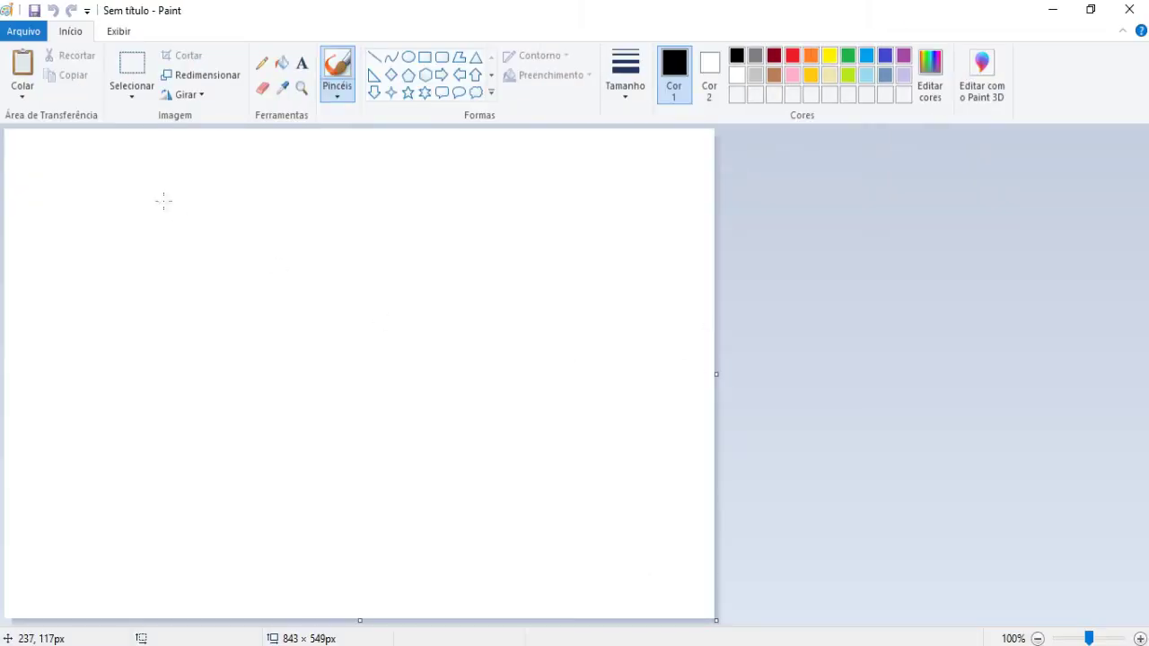
Open the DIMINUIR IMAGEM picture from the desktop within Paint and close the program again.
click(27, 34)
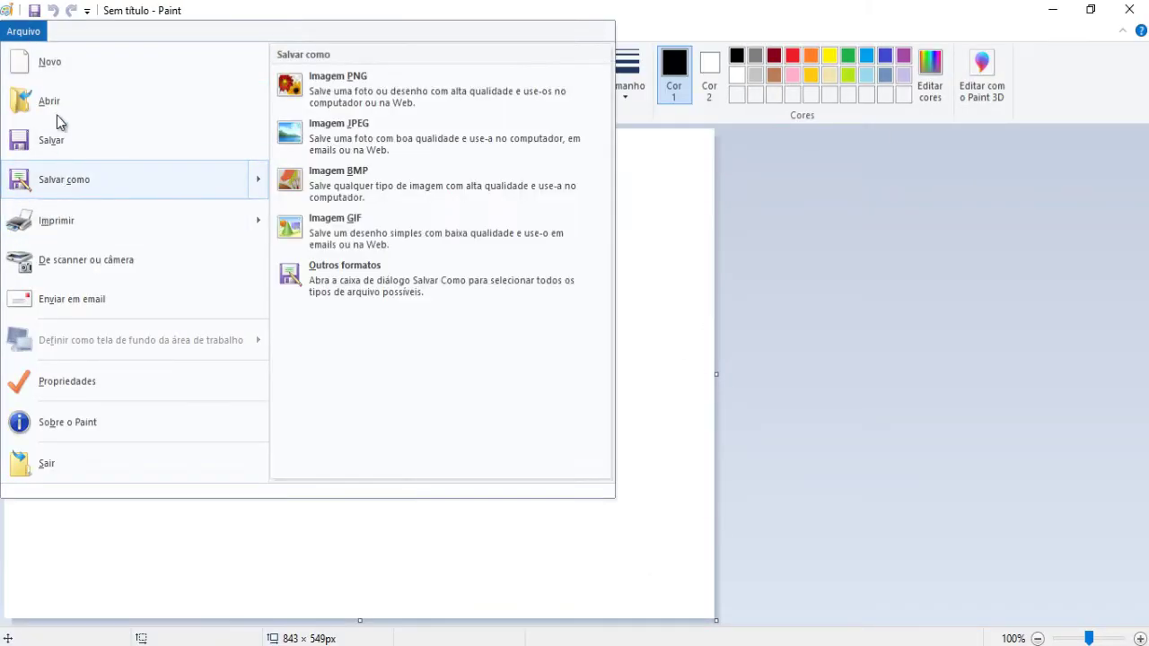
click(54, 103)
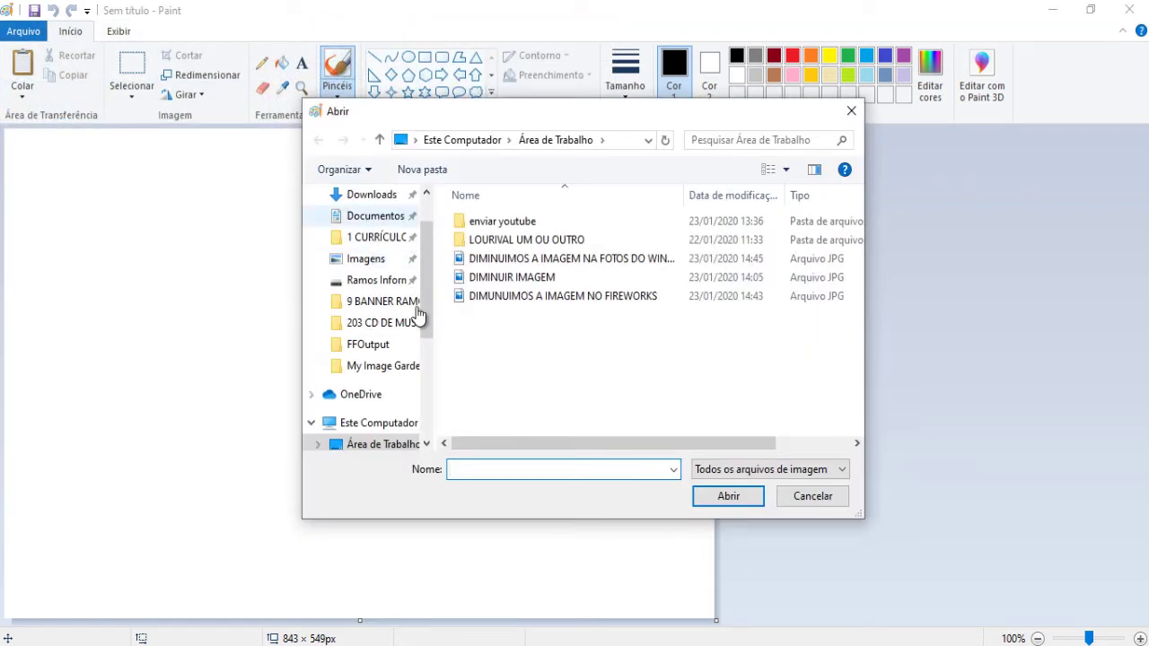
double_click(518, 279)
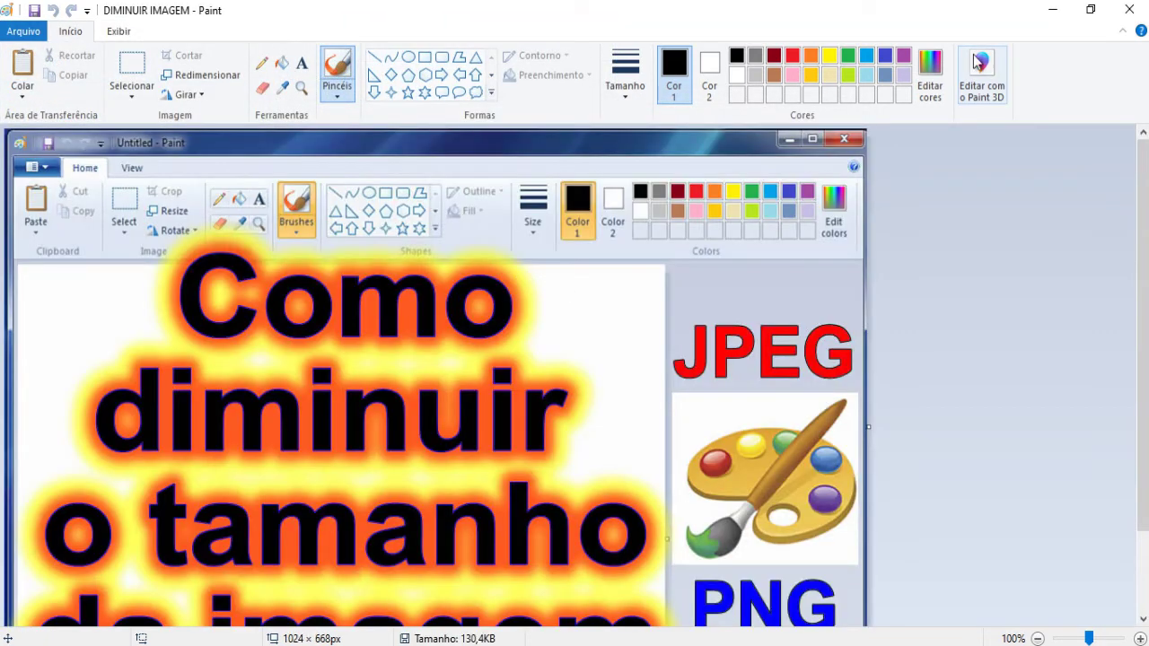
click(1128, 9)
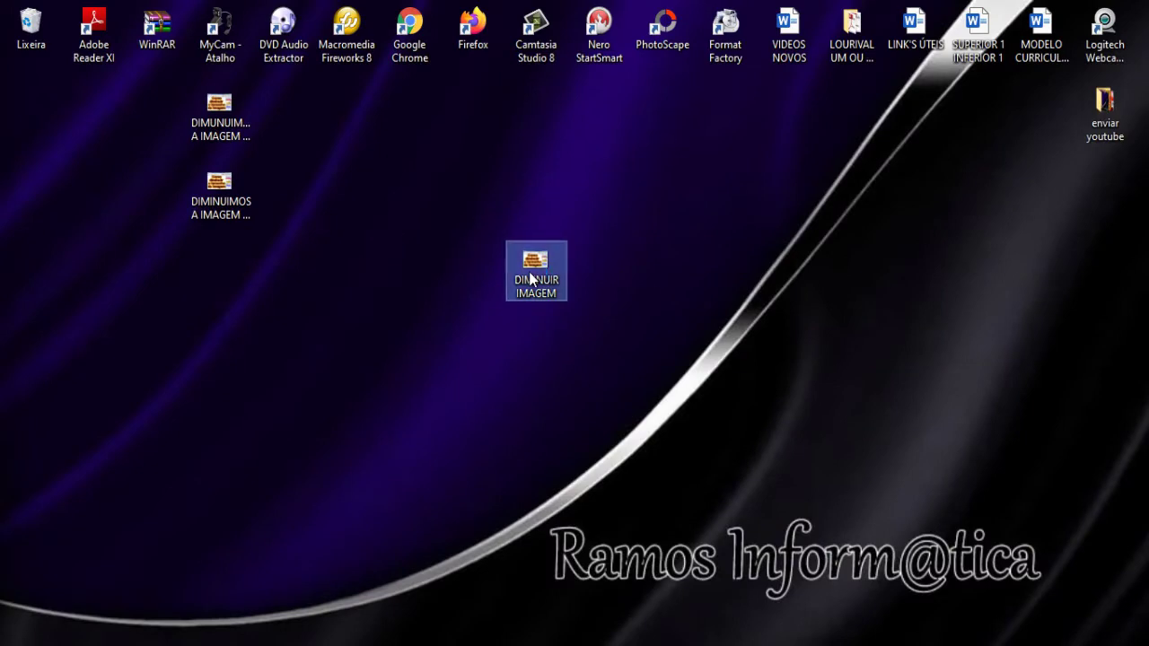
Open the original DIMINUIR IMAGEM file from the desktop with Paint.
right_click(531, 279)
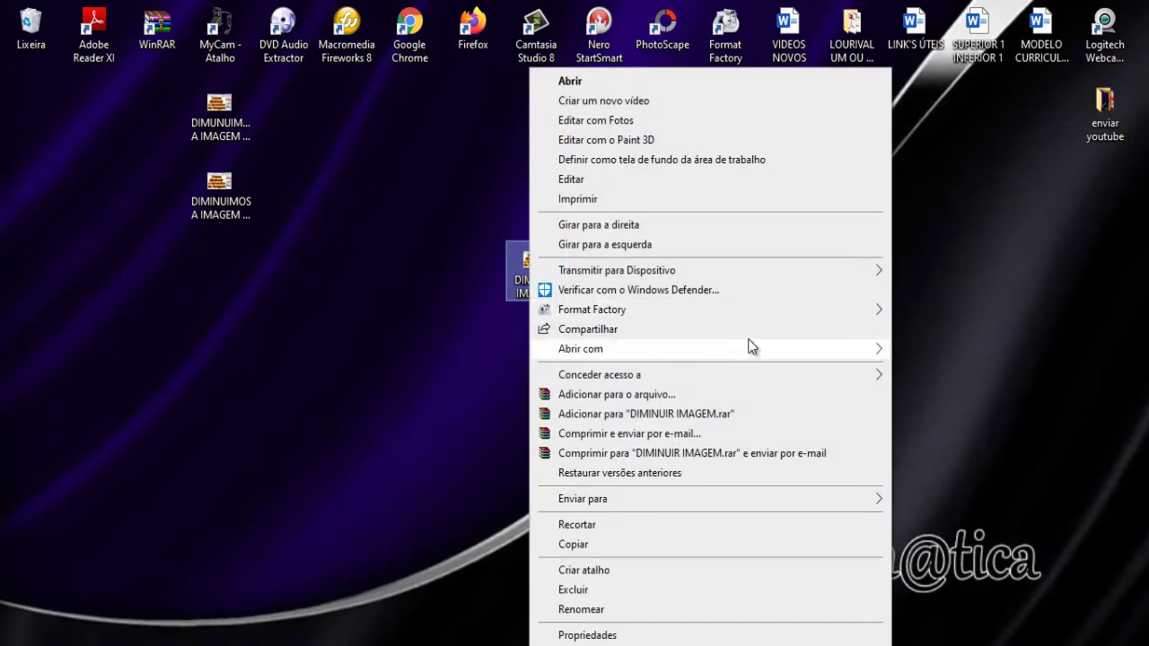
mouse_move(808, 359)
click(953, 447)
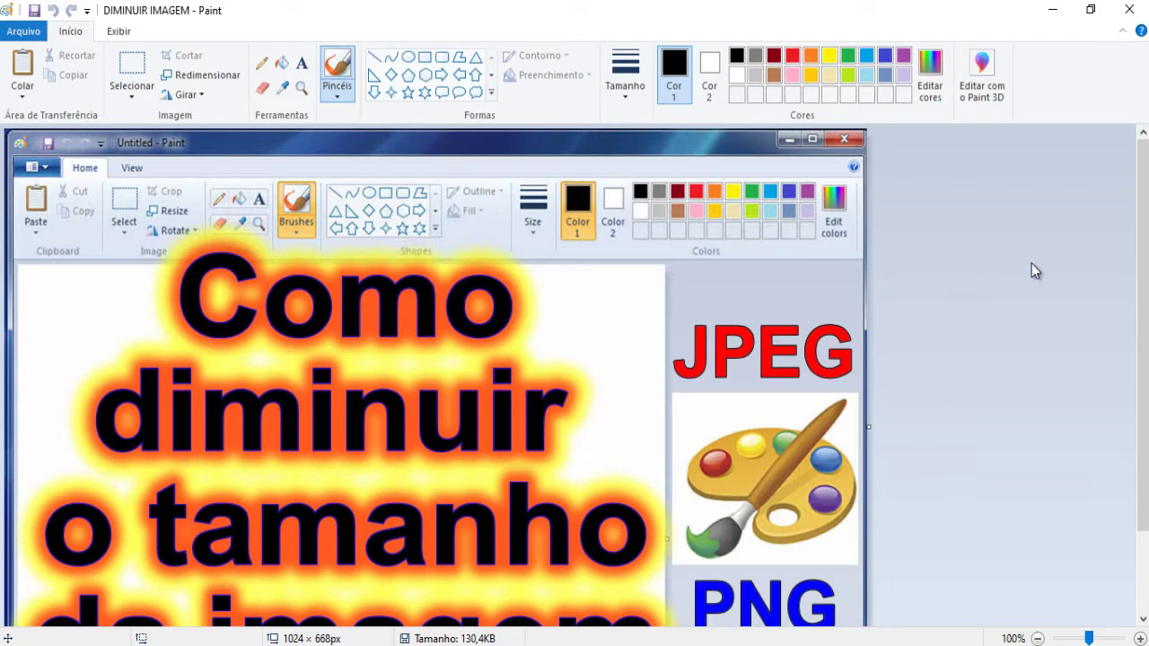
Resize the picture by pixels, setting the horizontal size to 500 with the aspect ratio kept.
mouse_move(1142, 166)
mouse_down()
mouse_move(1143, 233)
mouse_move(1142, 166)
mouse_up()
click(194, 83)
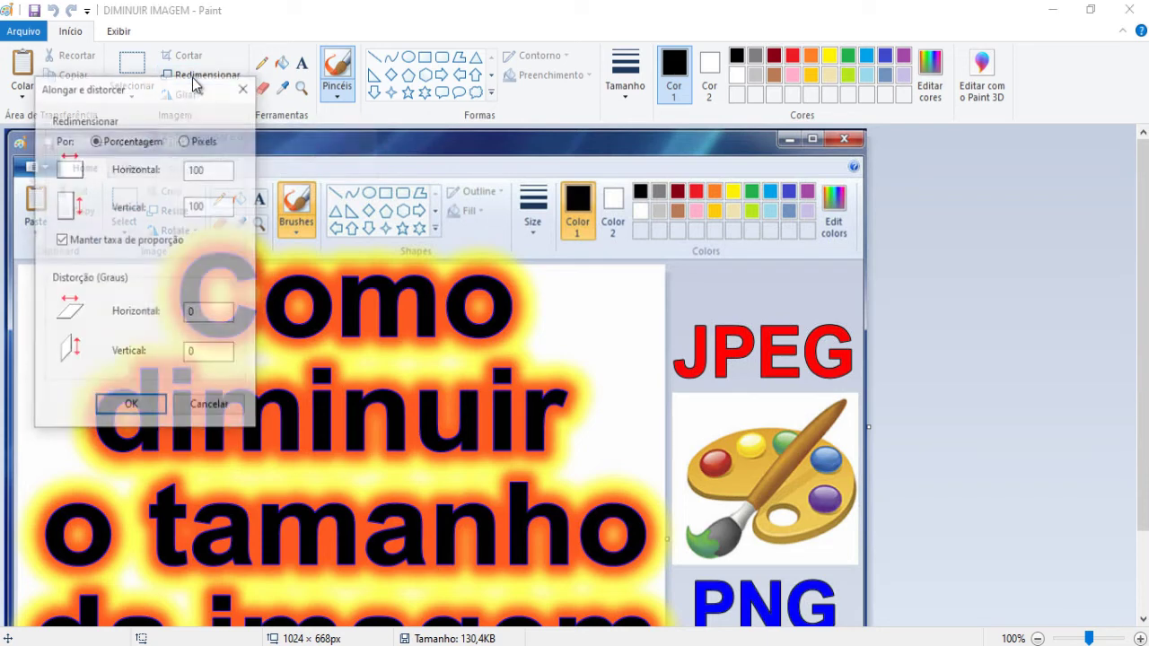
drag(185, 97, 567, 165)
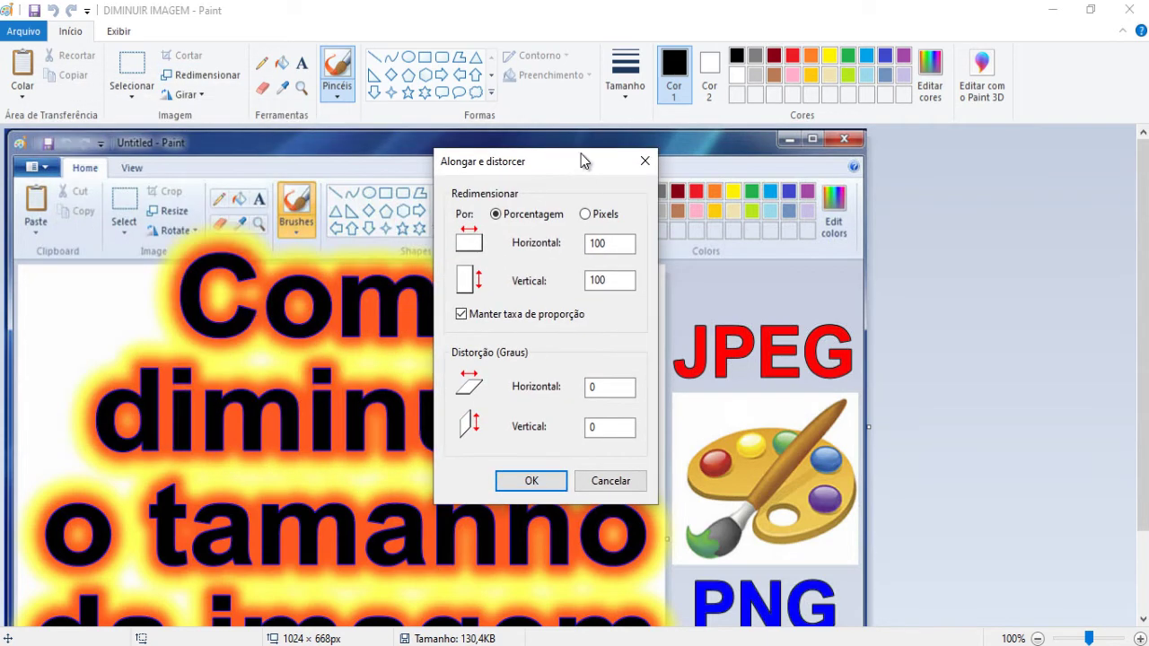
click(587, 215)
drag(626, 243, 556, 247)
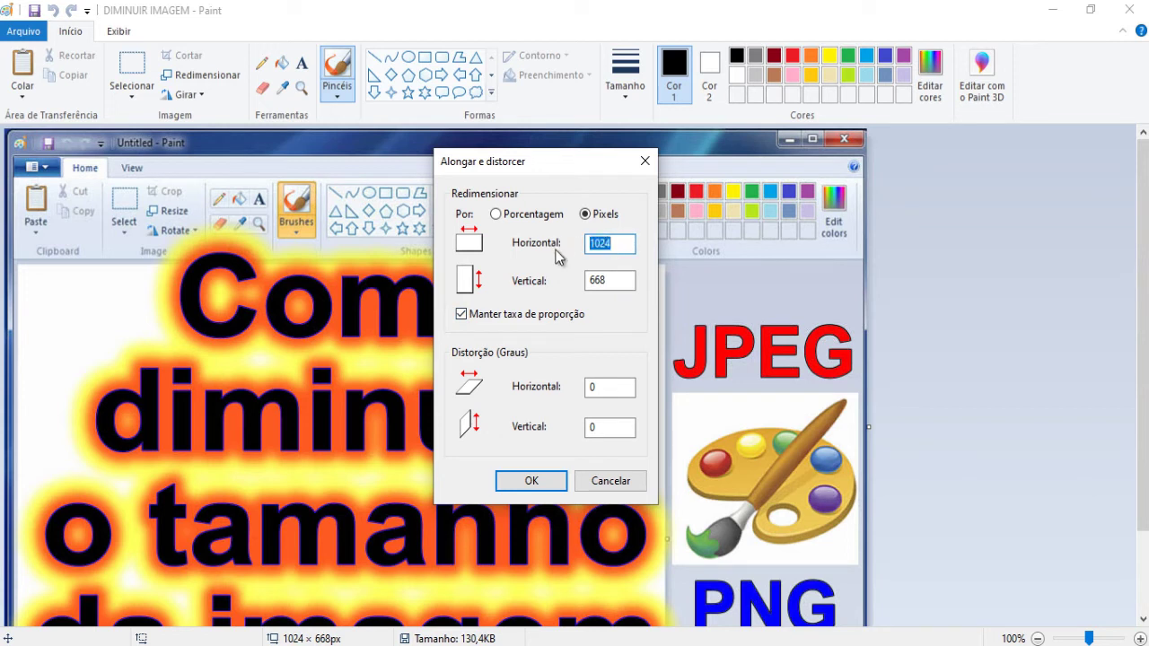
text(500)
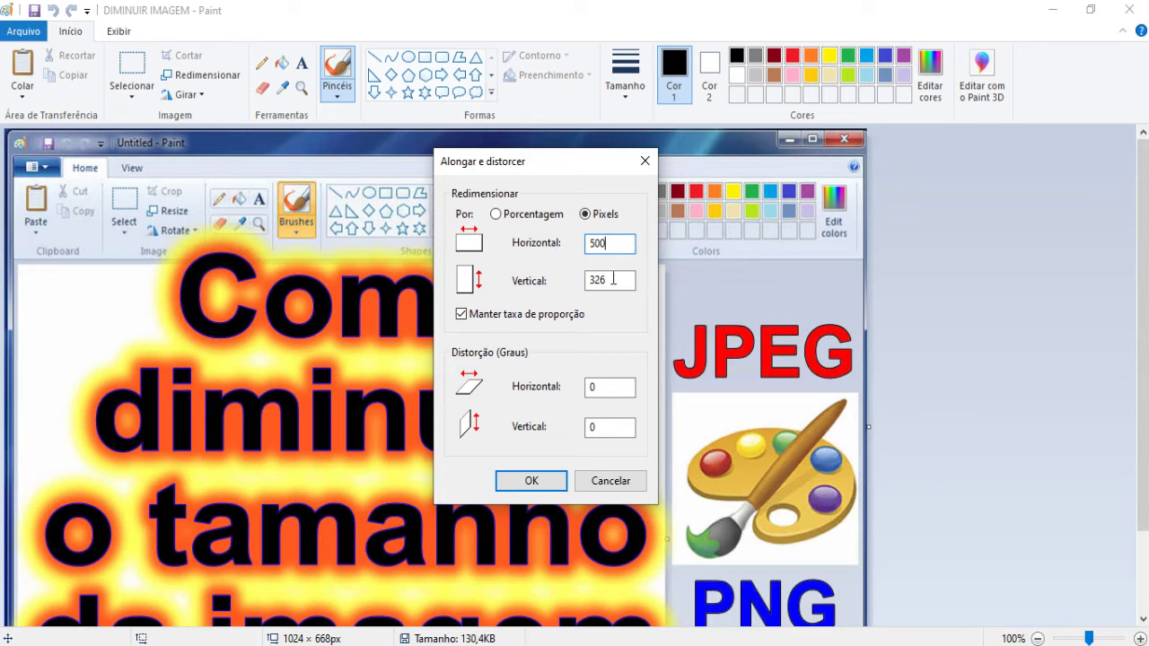
click(557, 480)
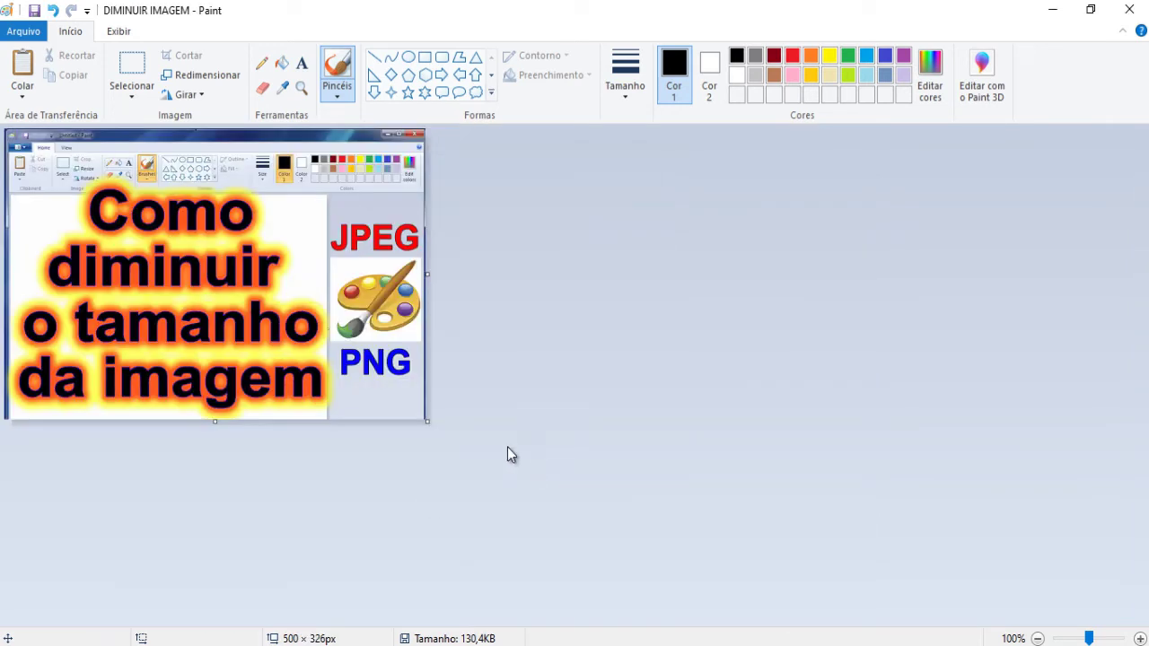
Save the resized picture to the desktop as a JPEG named "DIMINUIMOS A IMAGEM NO PAINT".
click(27, 34)
mouse_move(82, 191)
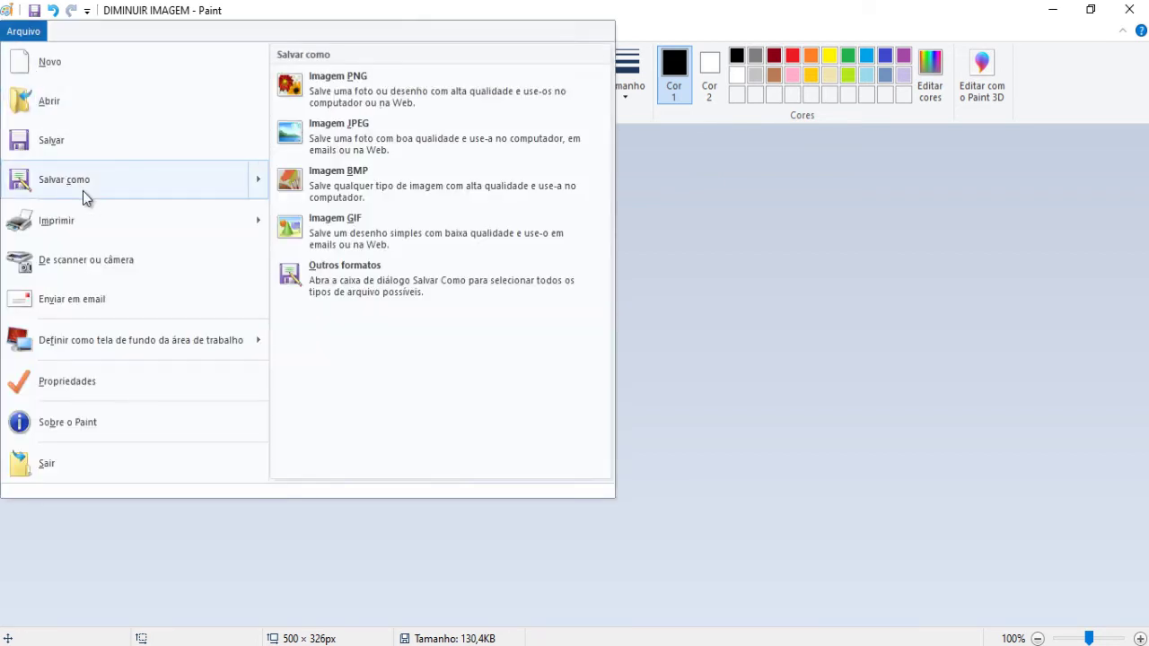
click(387, 125)
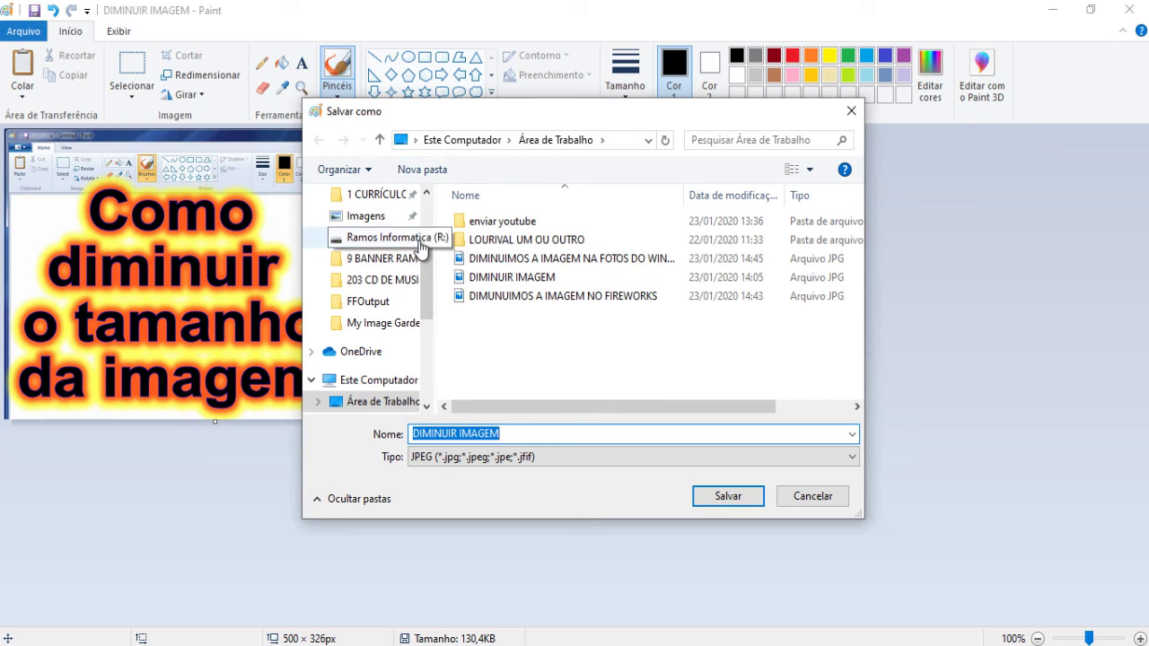
scroll(426, 260, up, 3)
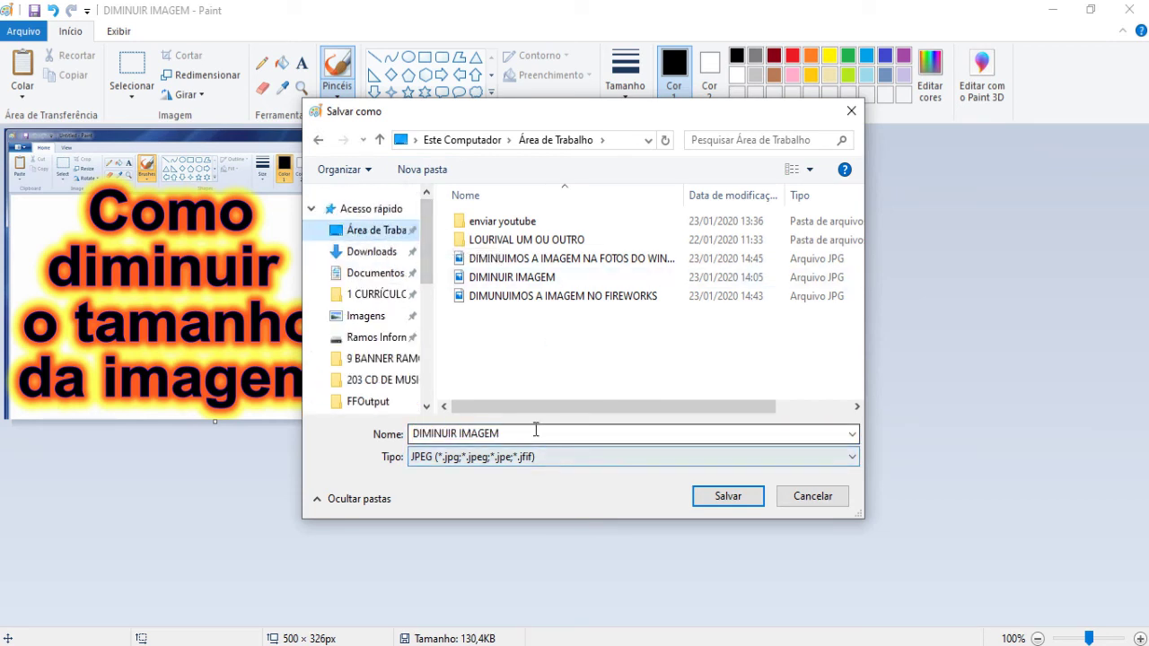
text(DIM)
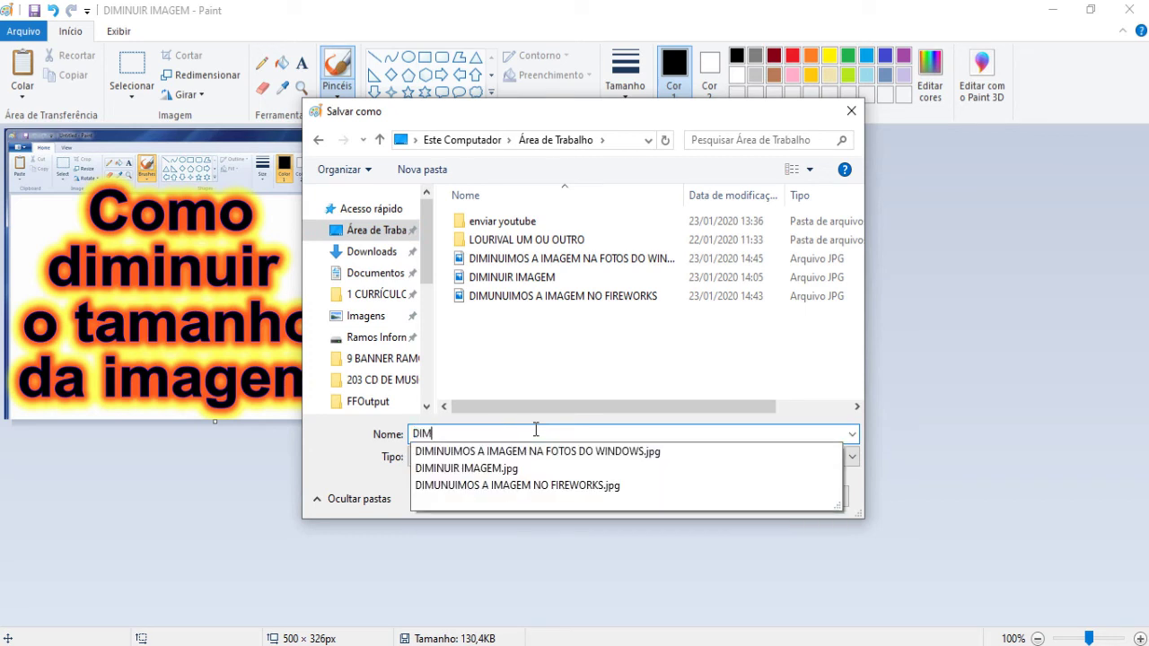
text(INUIMO)
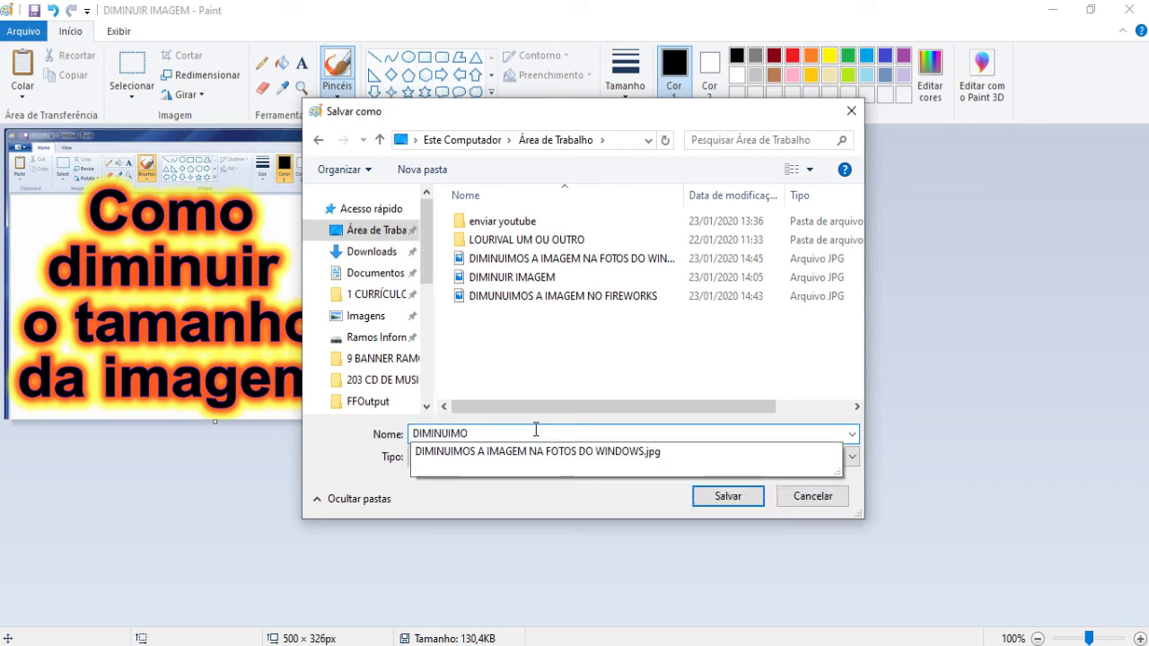
text(S A IMAGEM NO PAINT)
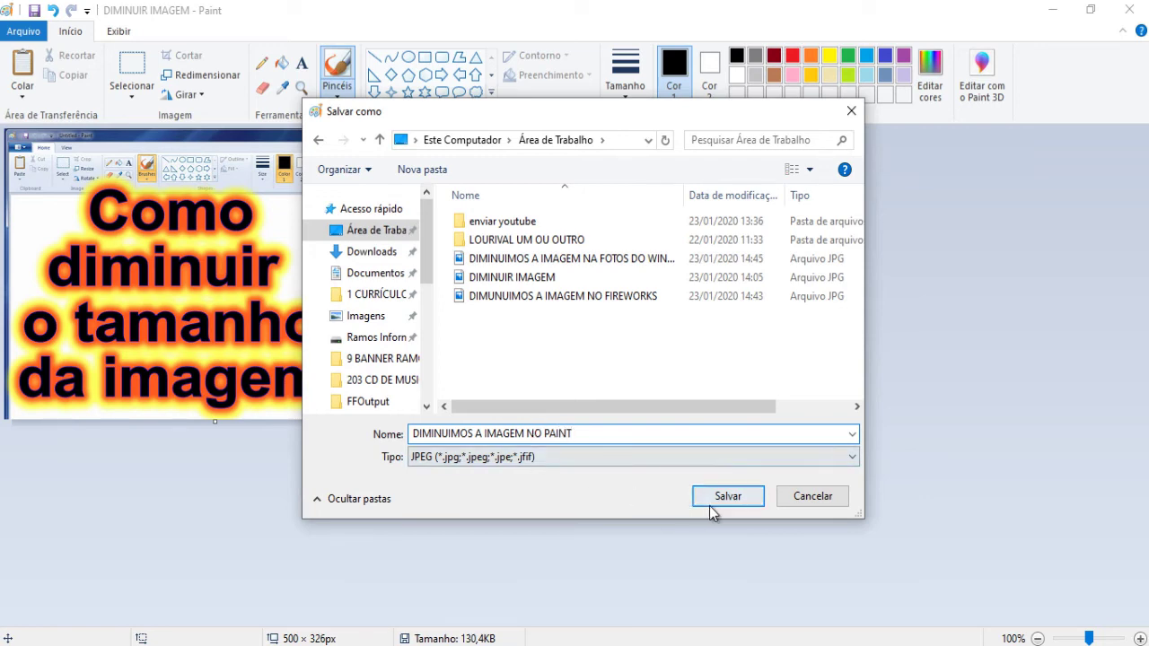
click(711, 504)
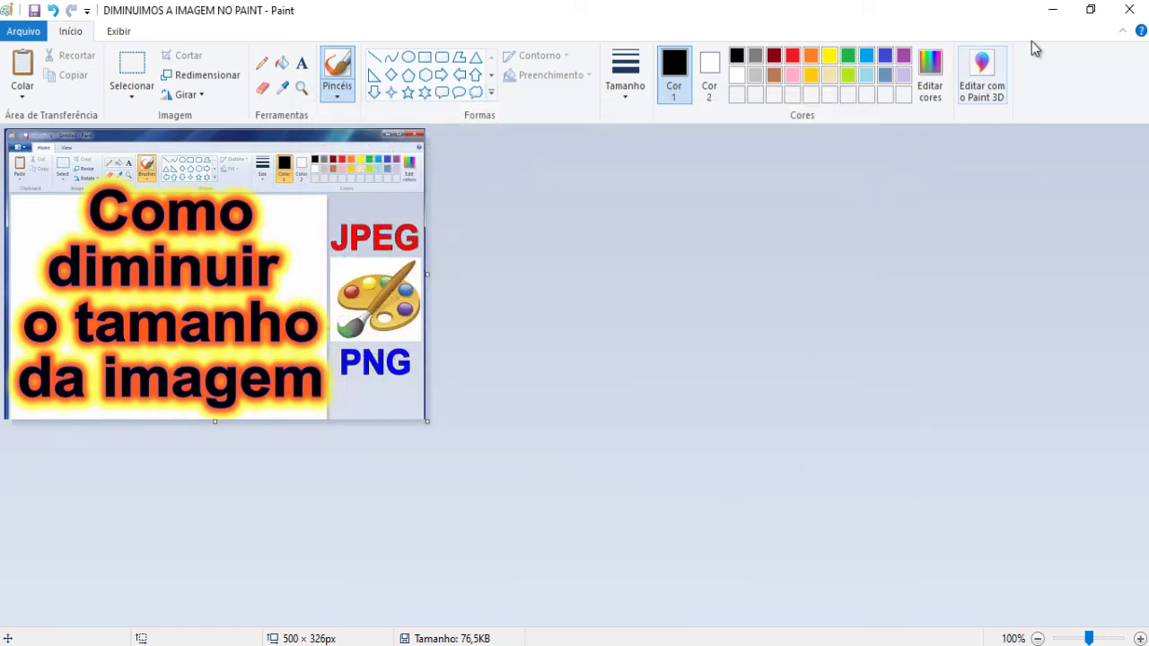
Close Paint and move the newly saved picture's desktop icon below the Fotos copy.
click(1129, 9)
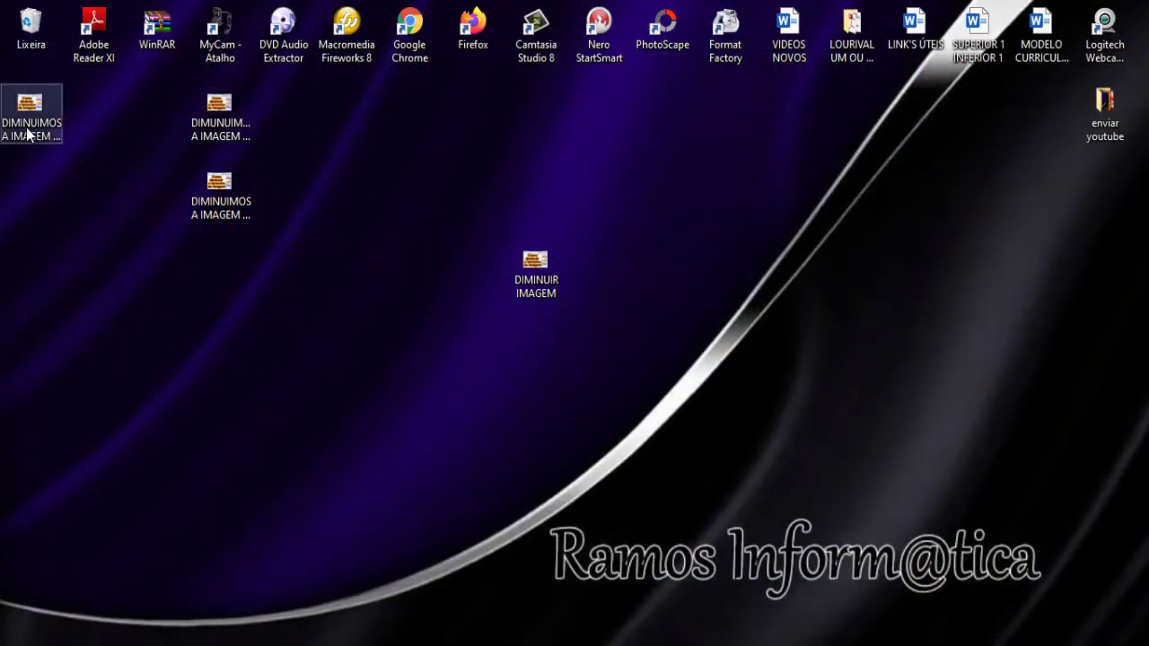
mouse_move(27, 126)
mouse_down()
mouse_move(10, 126)
mouse_move(75, 233)
mouse_move(236, 282)
mouse_up()
click(323, 235)
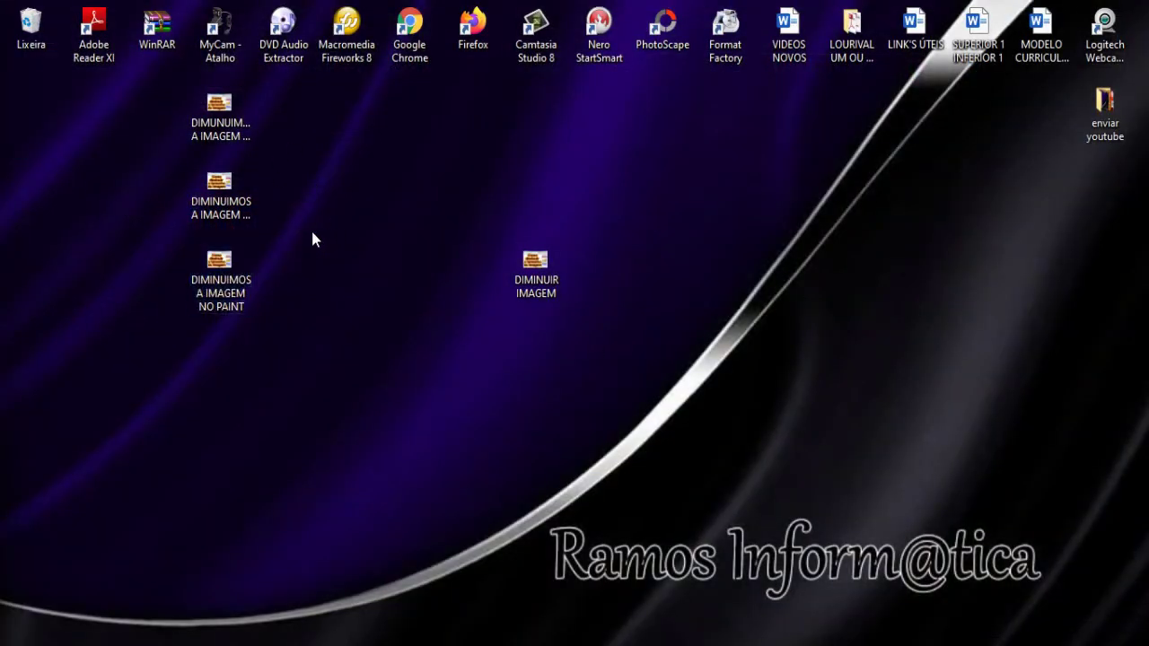
Select each of the three resized copies on the desktop in turn to check their full names.
click(230, 126)
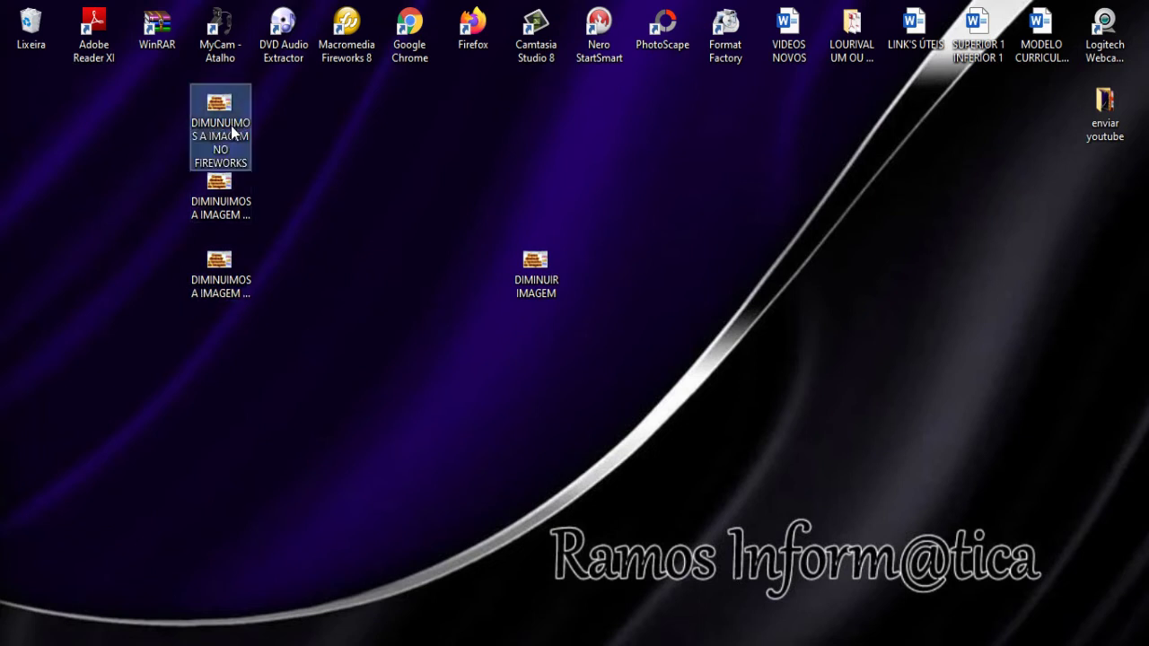
click(230, 187)
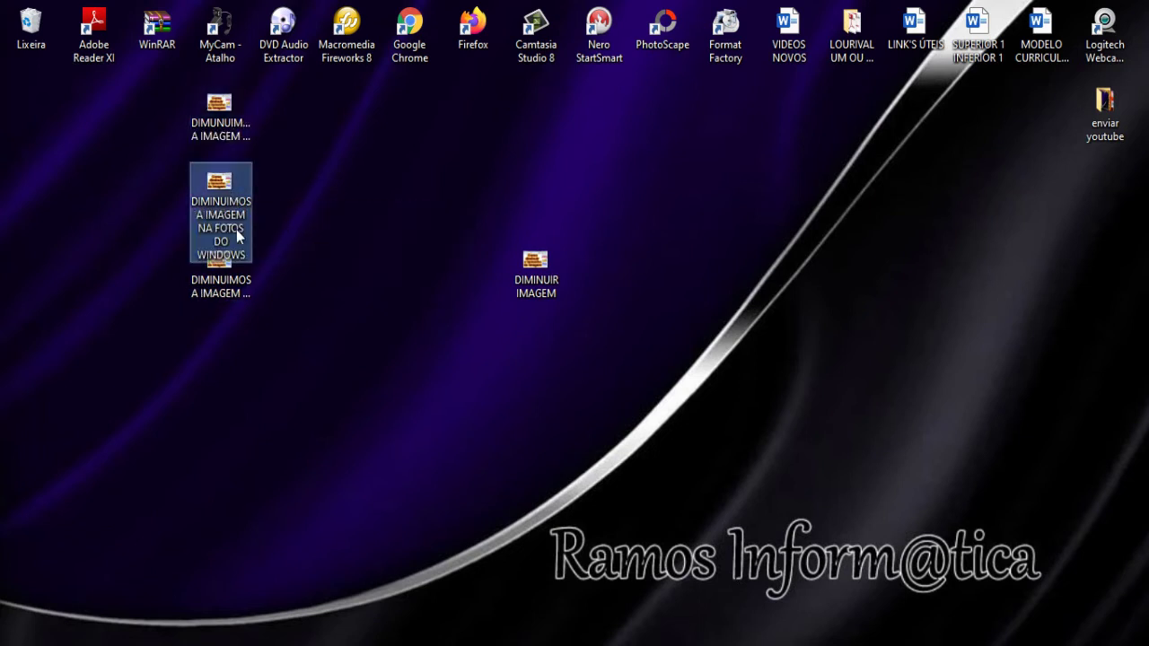
click(230, 287)
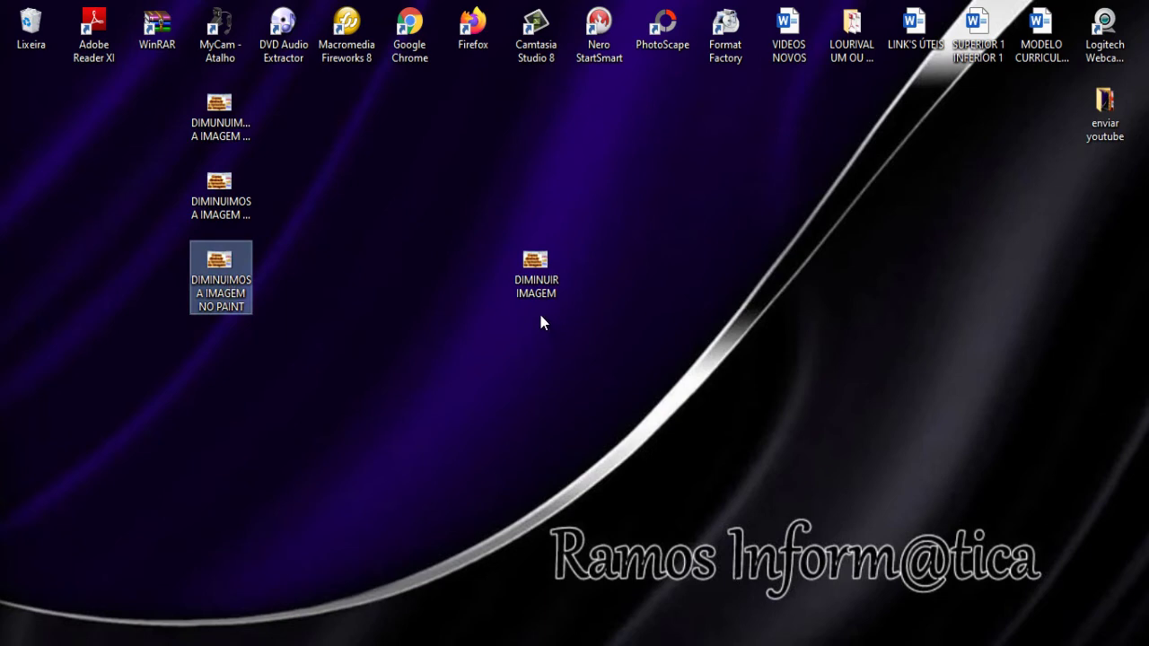
Open the DIMINUIR IMAGEM picture from the desktop in Paint 3D and show its canvas settings.
click(521, 264)
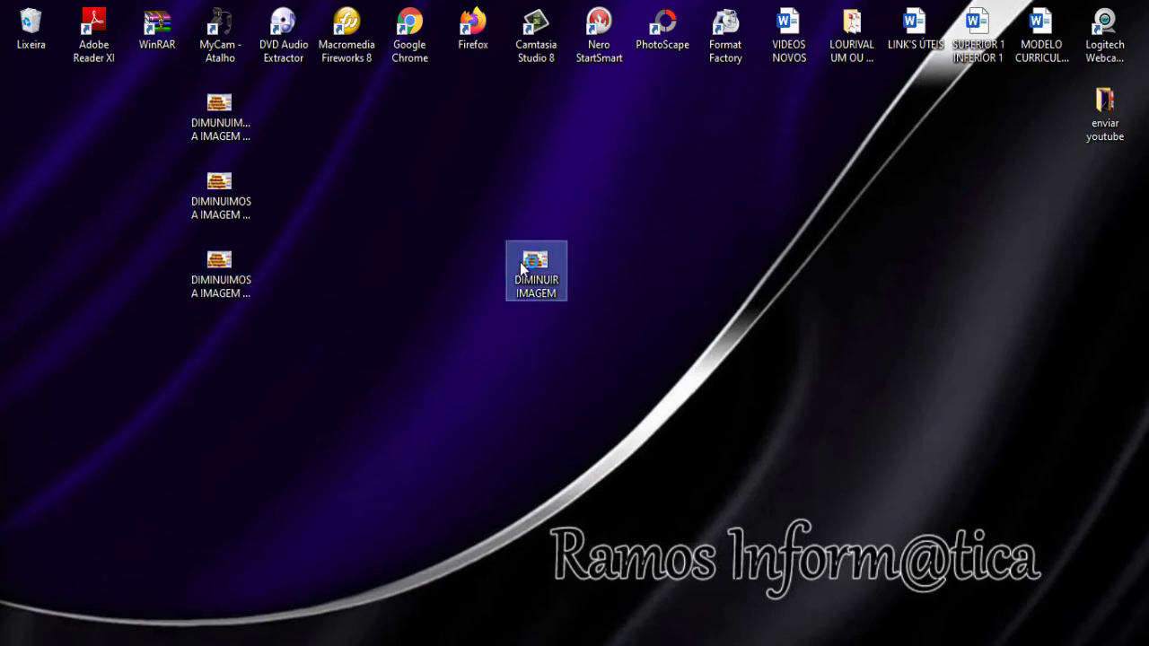
right_click(522, 268)
mouse_move(624, 351)
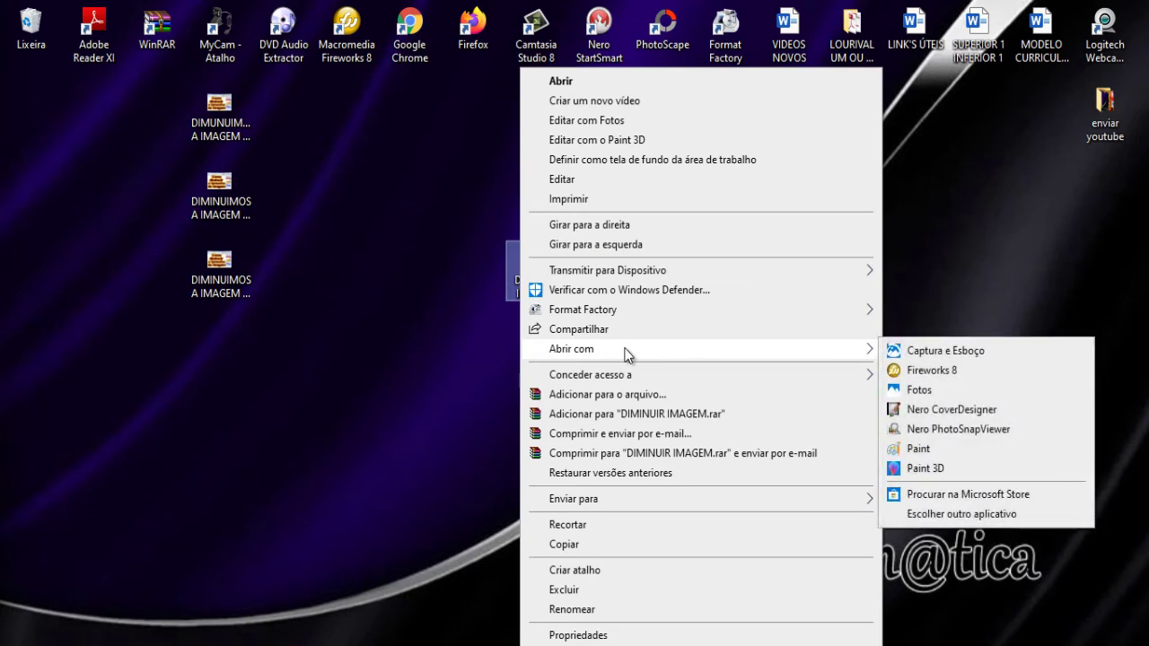
click(955, 468)
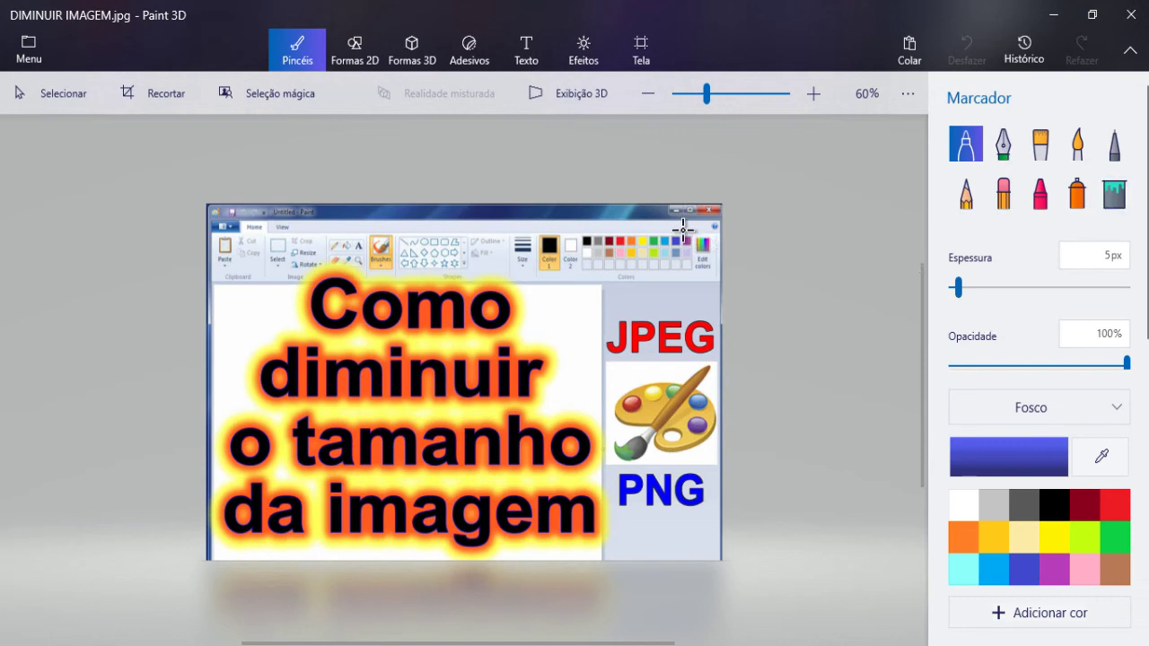
click(641, 45)
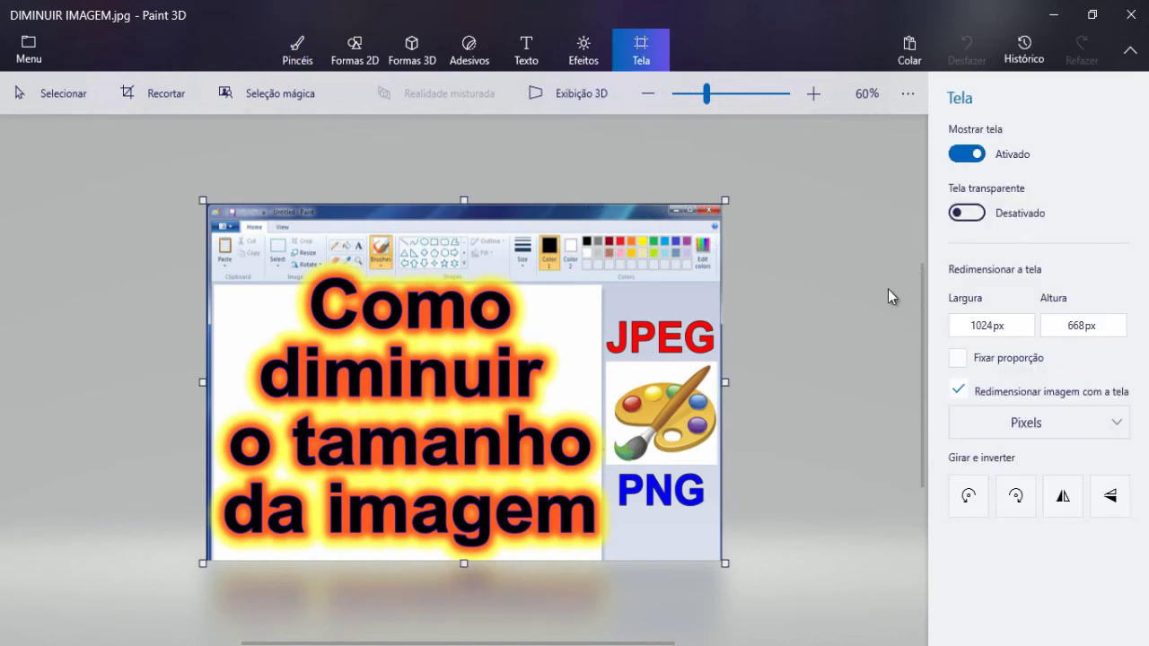
click(957, 359)
click(960, 389)
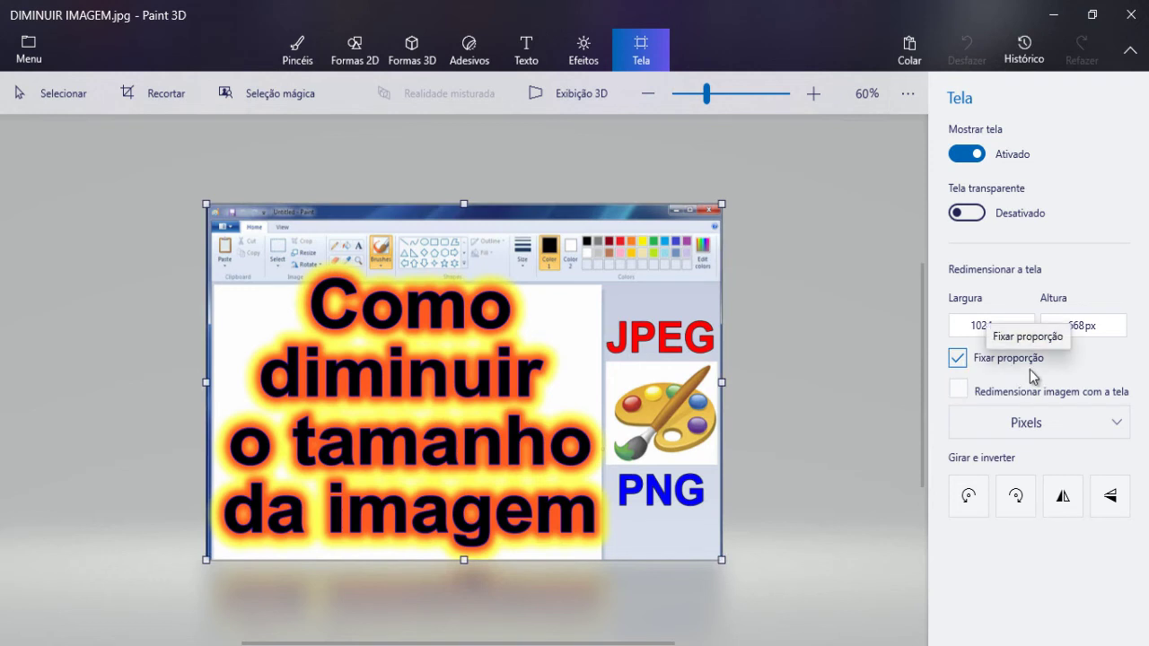
click(958, 359)
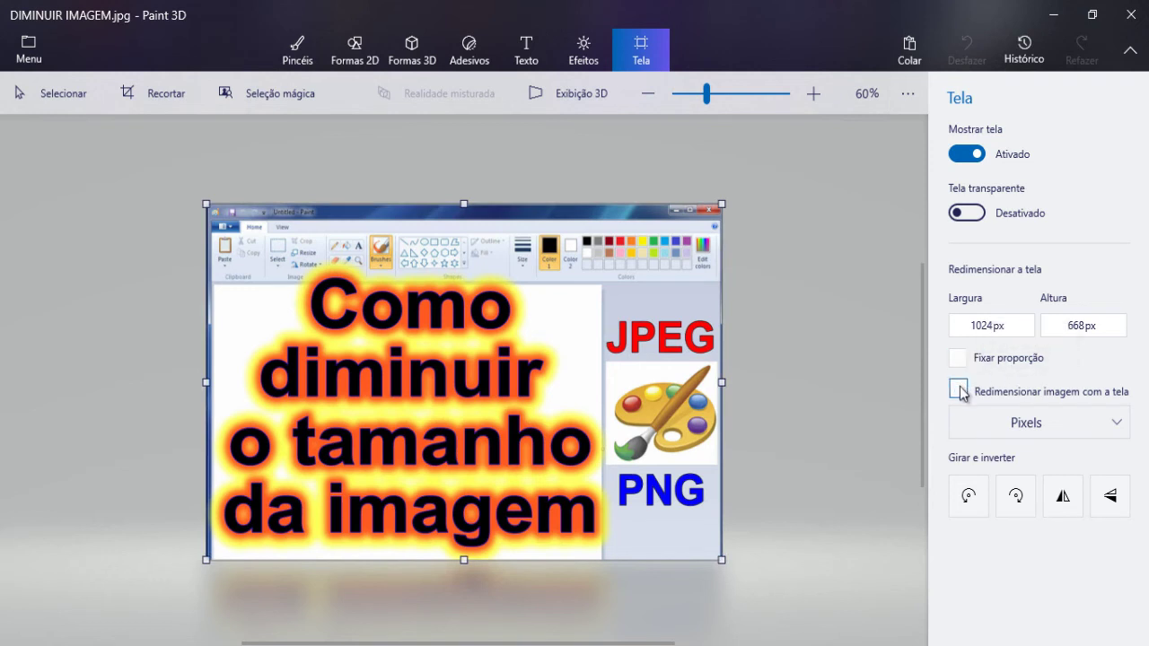
click(960, 389)
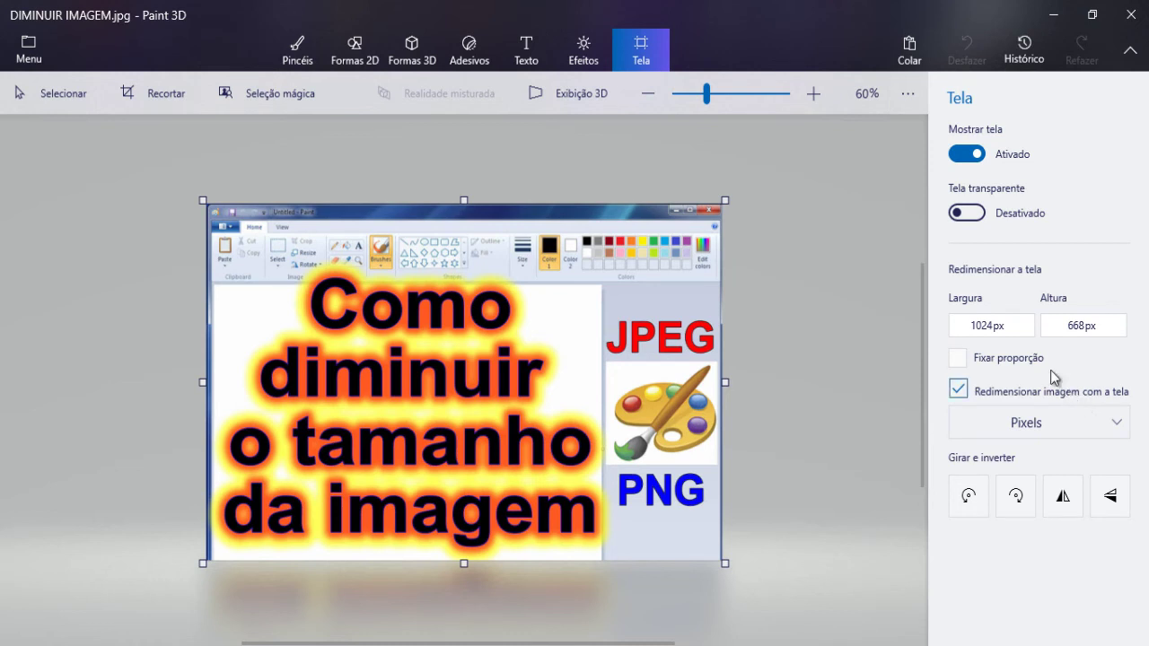
Resize the canvas together with its image to 500 px wide and 326 px high.
click(995, 328)
key(Home)
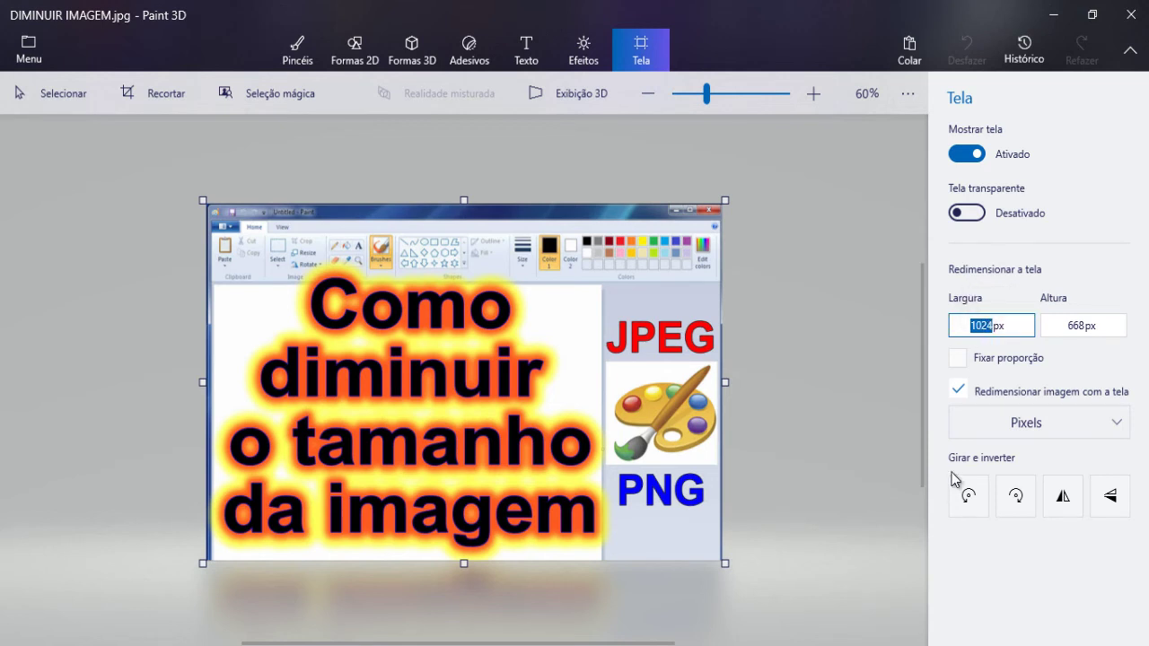
text(500)
click(1077, 324)
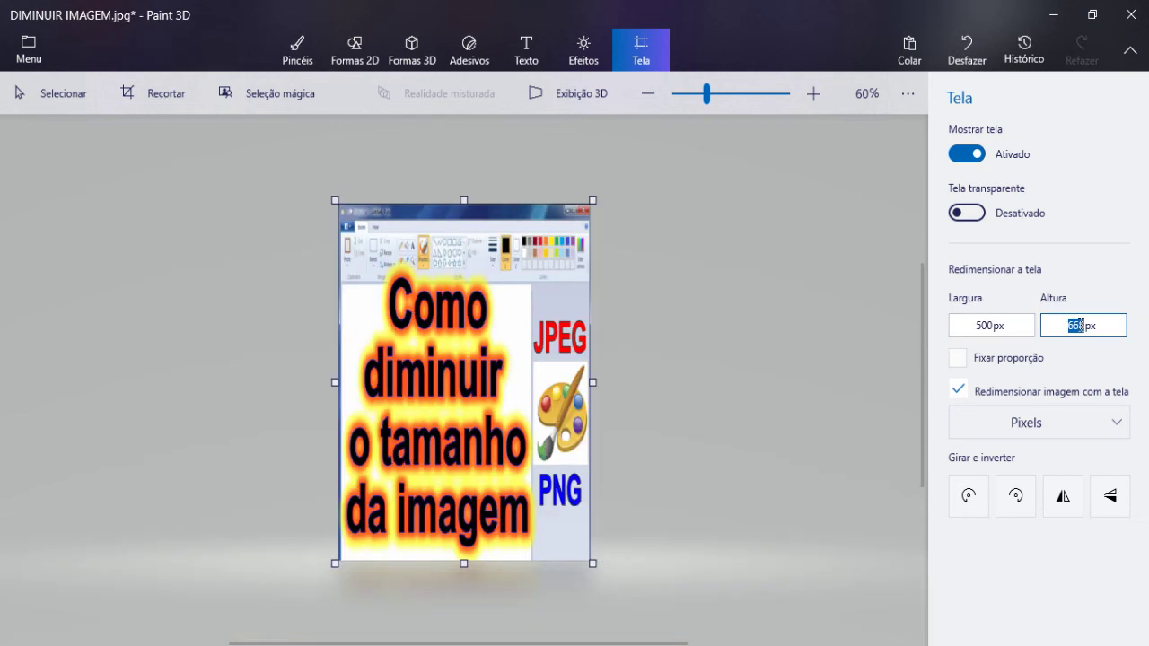
text(32)
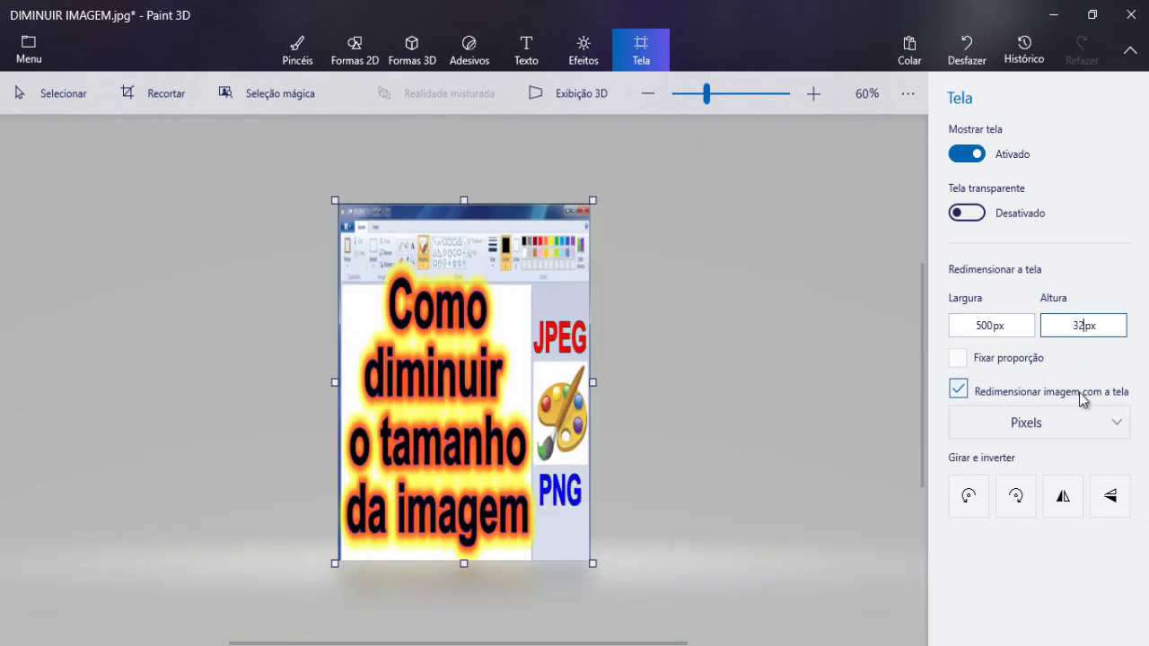
text(6)
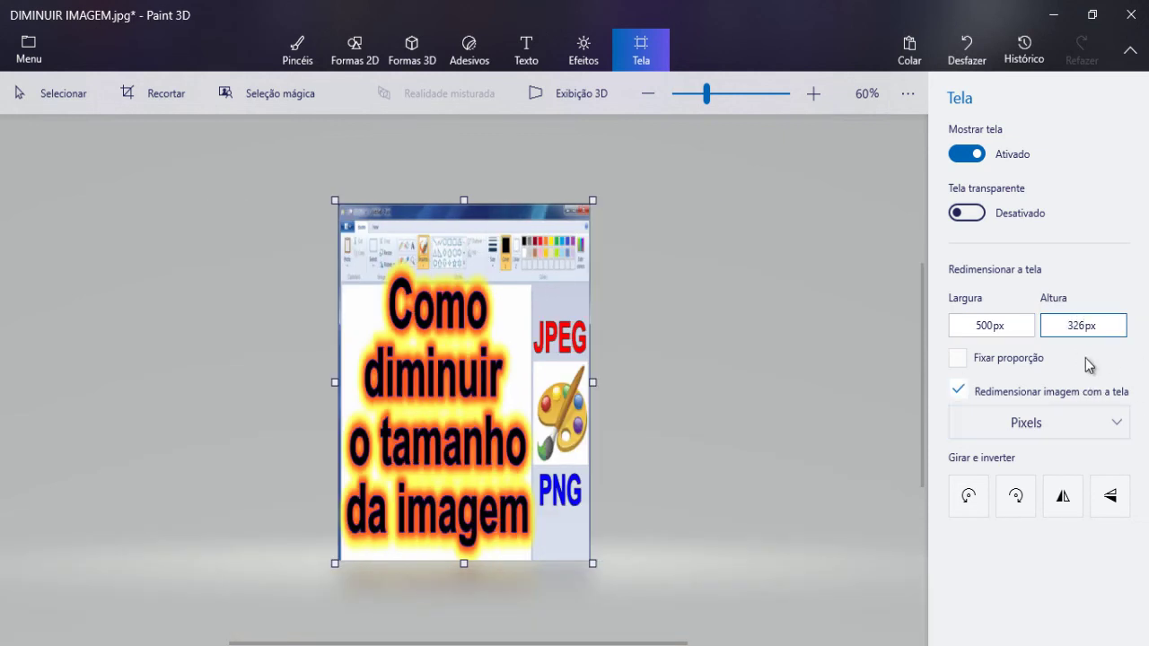
key(Return)
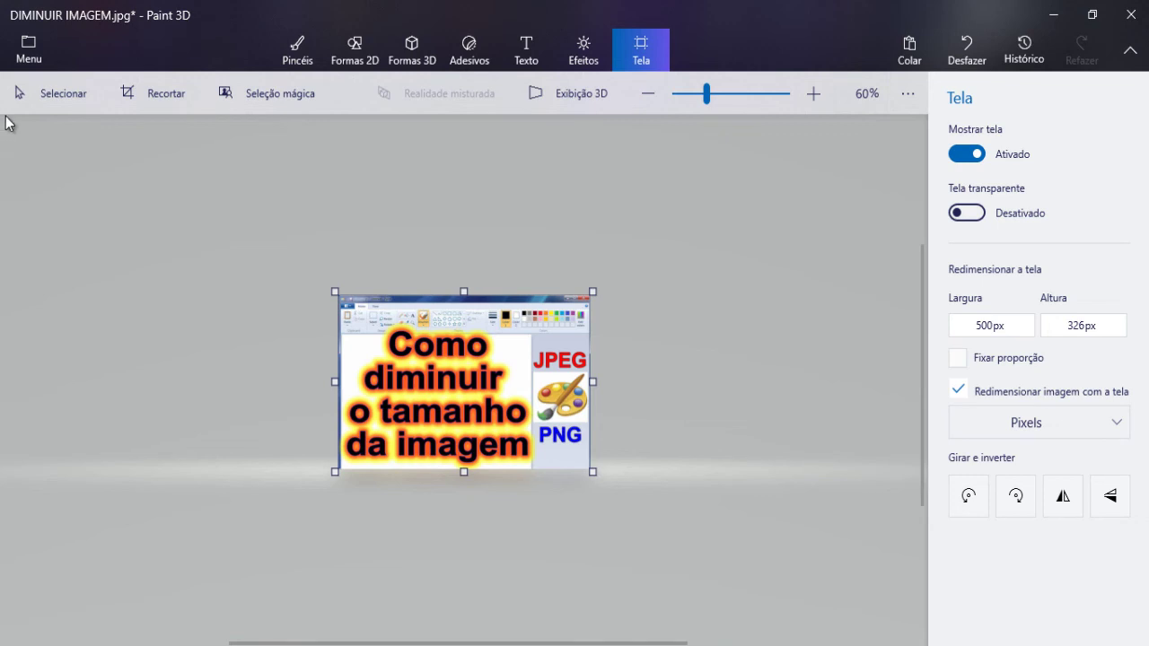
Start saving the resized picture as an image copy, with the desktop as destination folder.
click(28, 49)
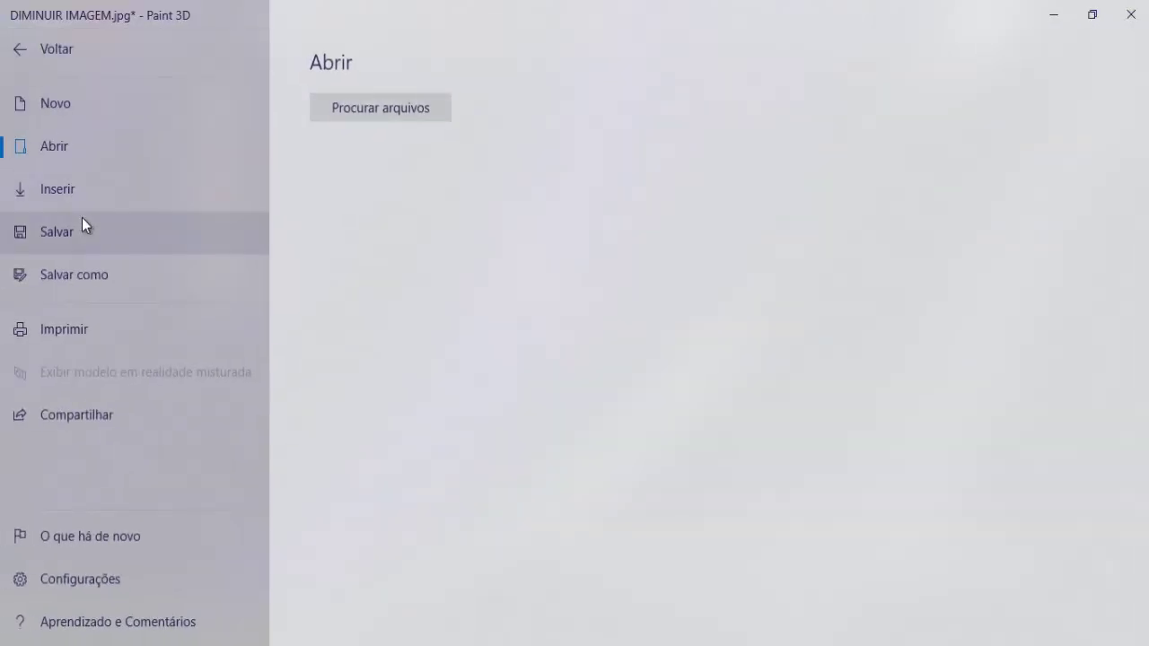
click(97, 262)
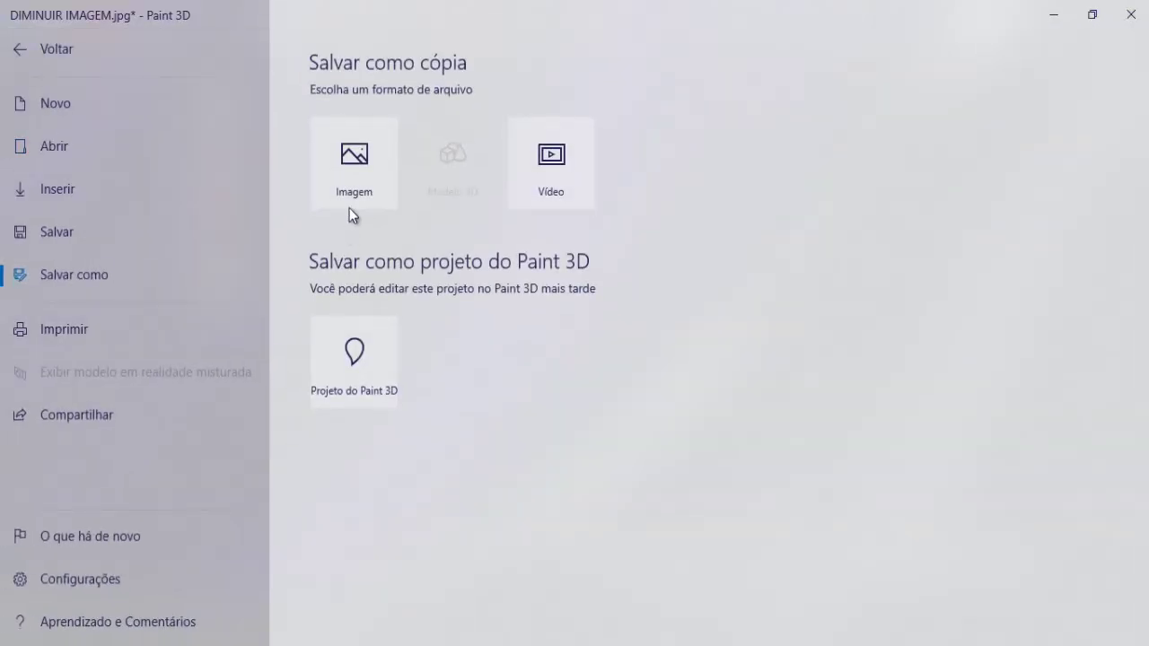
click(351, 188)
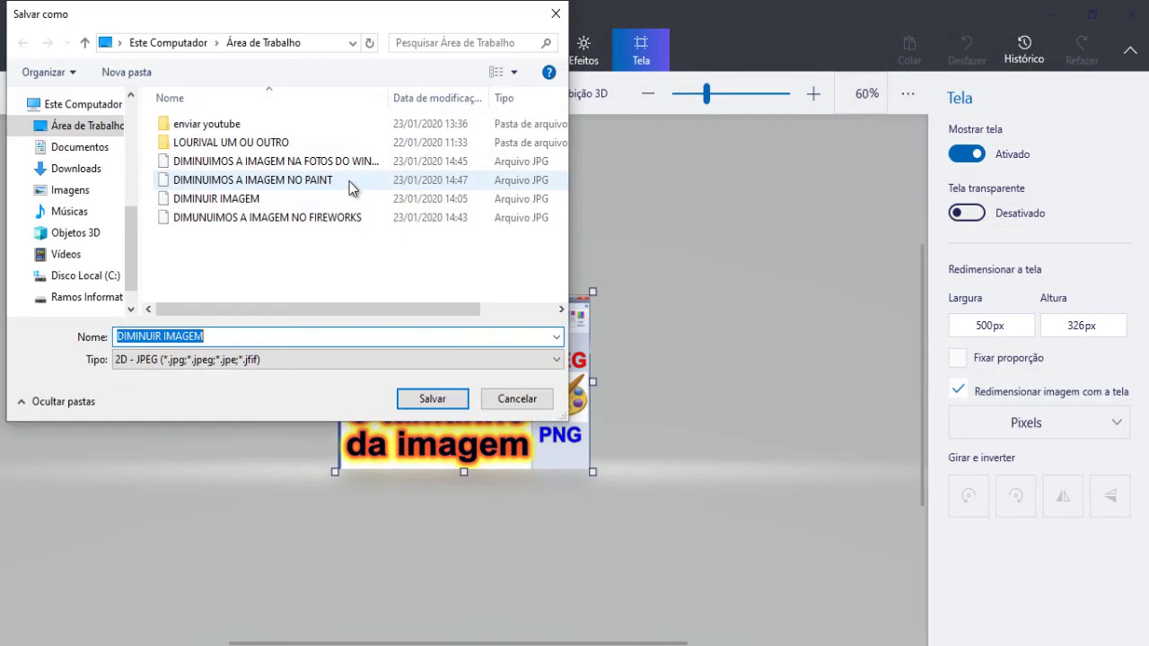
scroll(135, 223, up, 3)
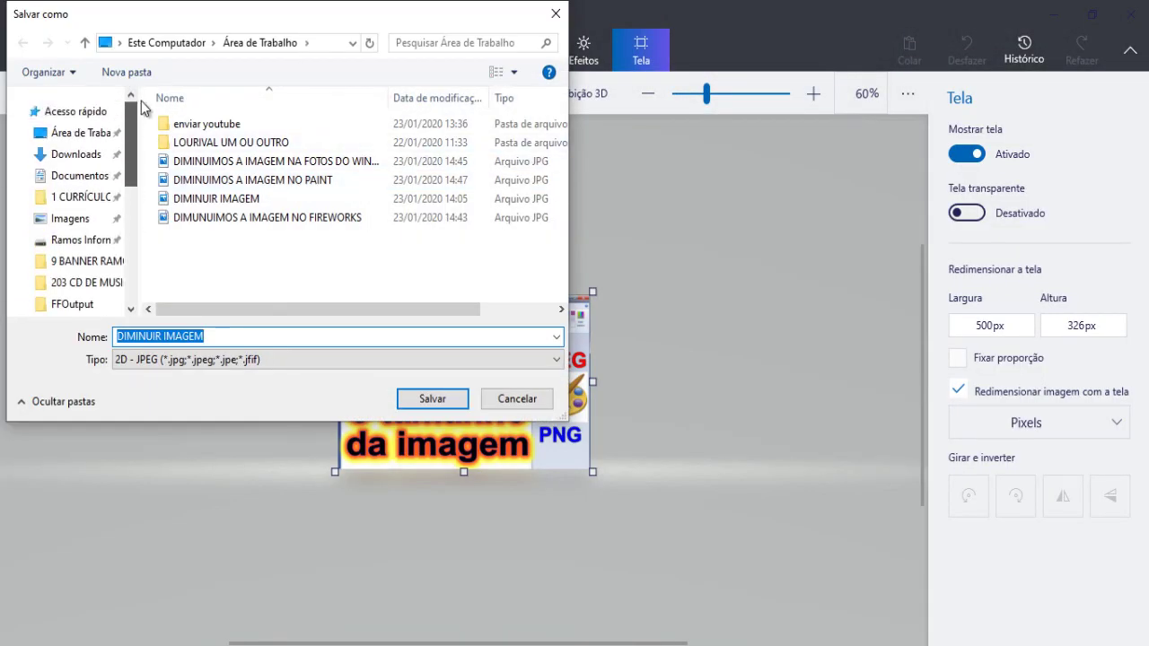
click(94, 134)
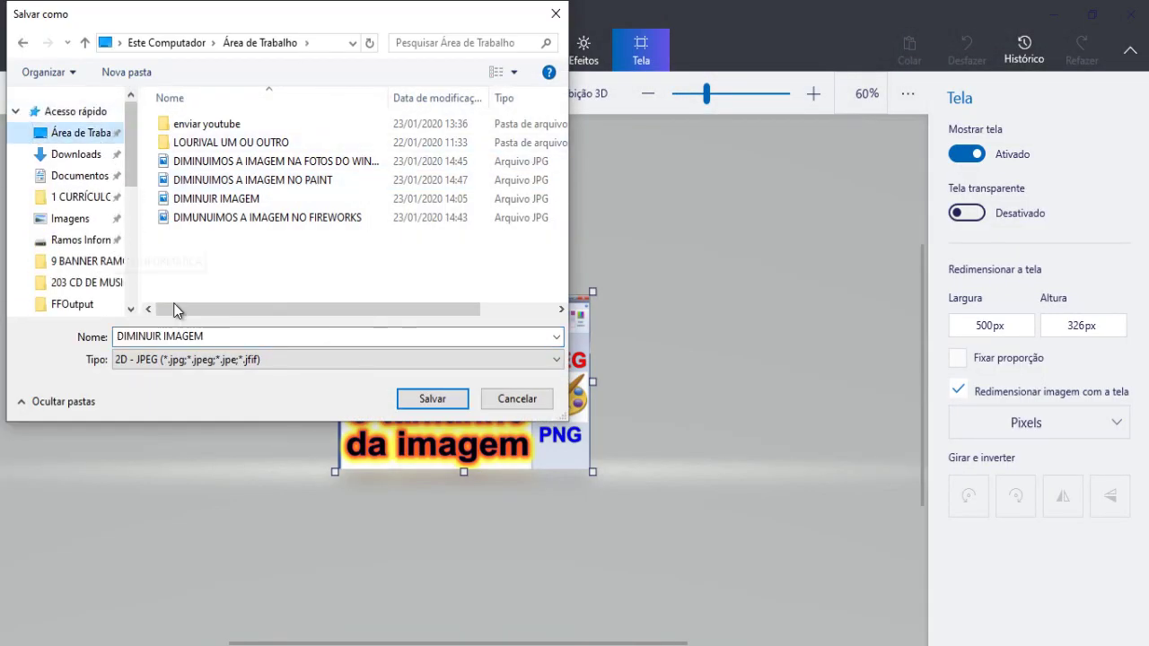
Save the copy as a 2D JPEG named "DIMINUIMOS A IMAGEM NO PAINT 3D" and decline to rate the app.
click(212, 332)
text(D)
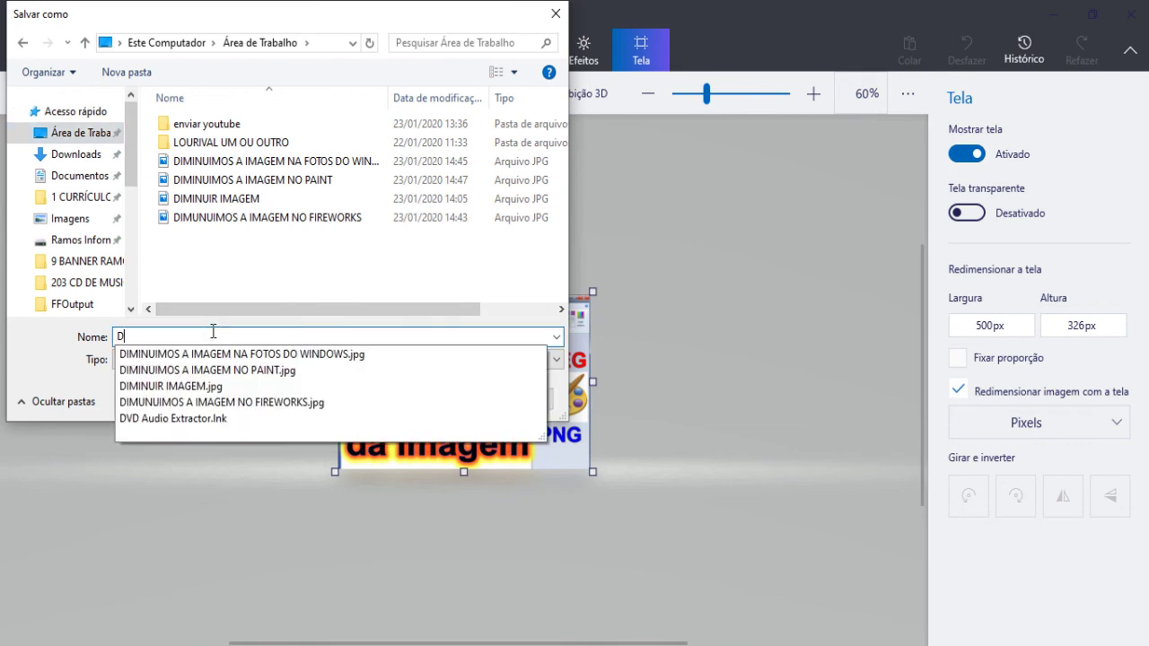
text(IMINUI)
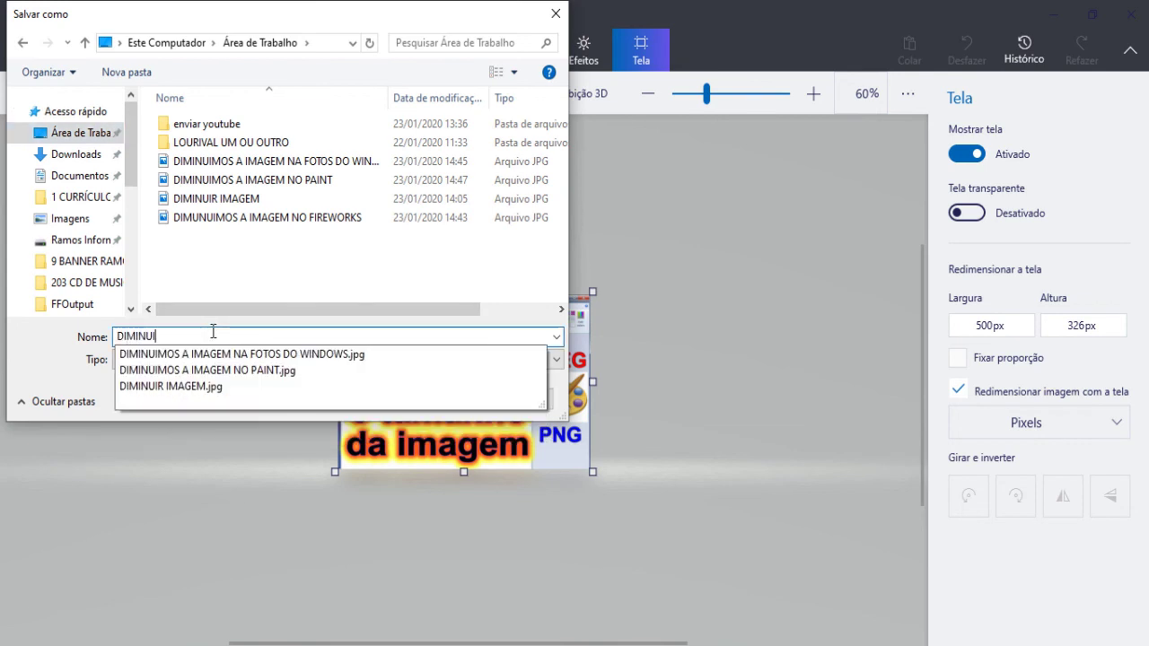
text(MOA A IMAGEM NO PAINT 3)
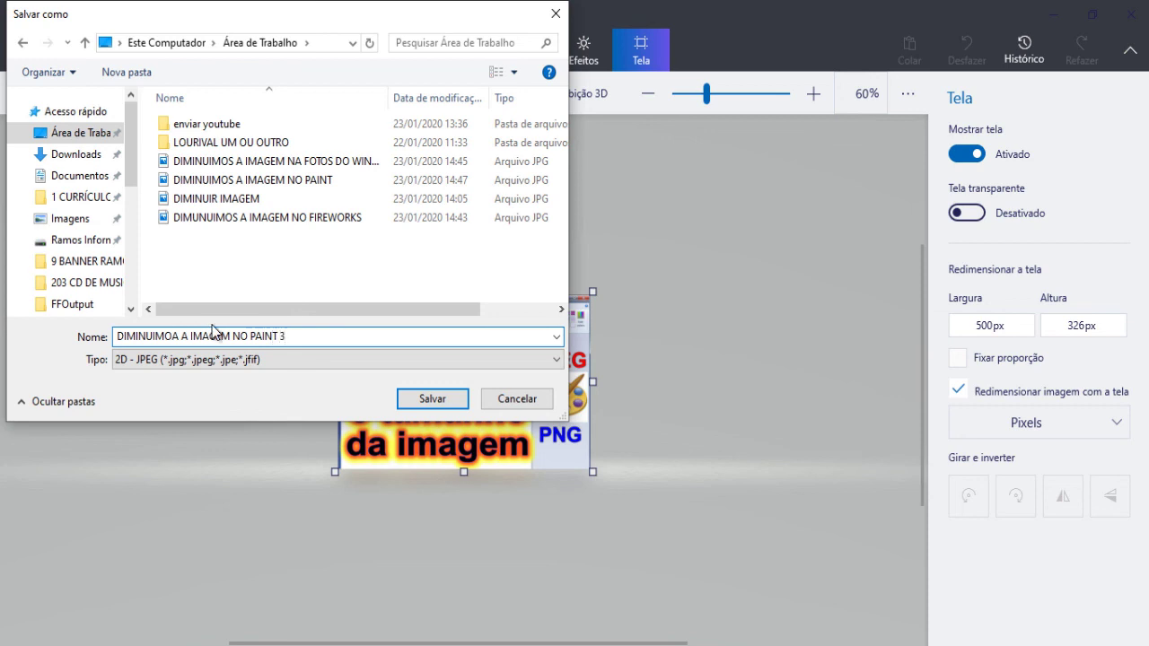
text(D)
click(180, 336)
key(BackSpace)
text(S)
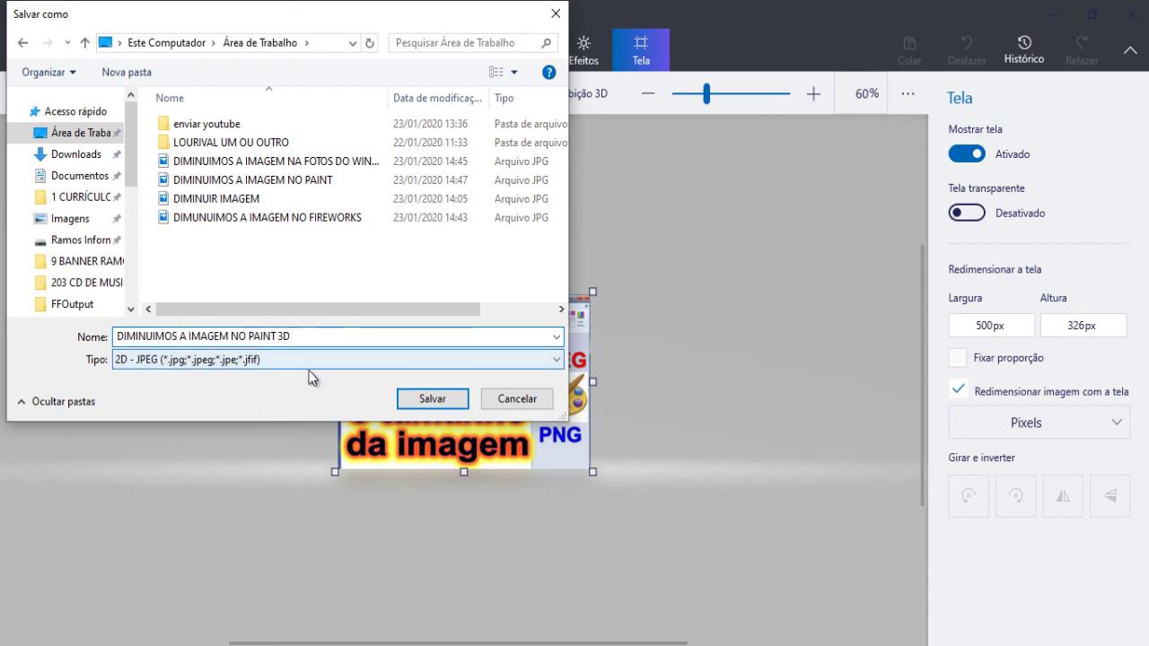
click(433, 398)
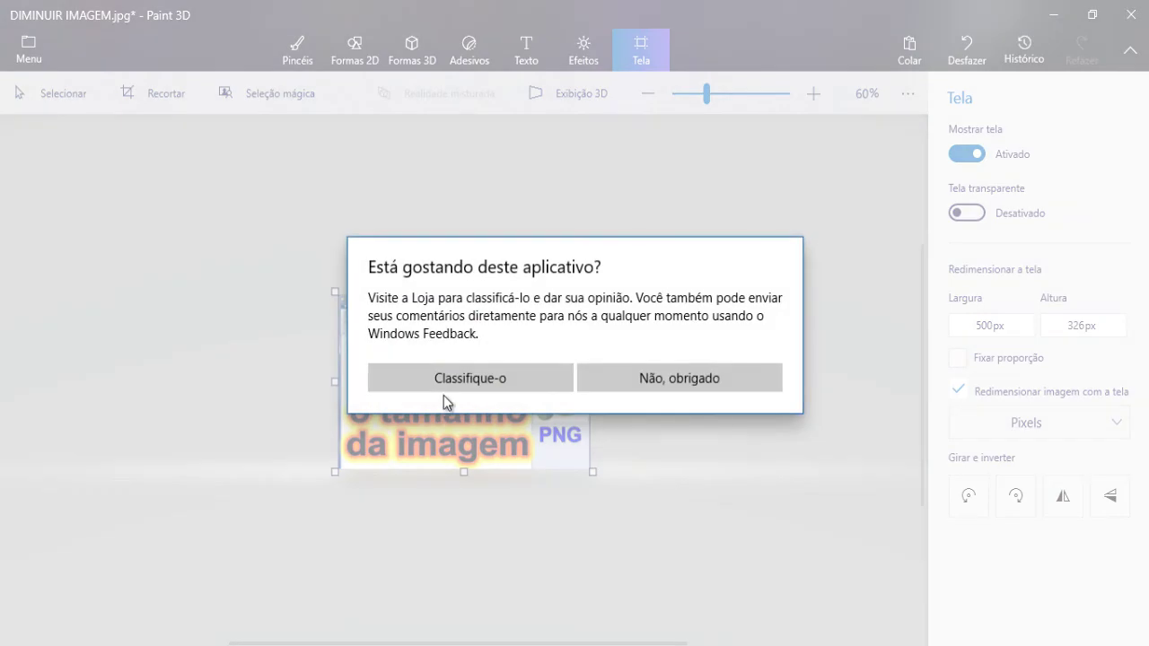
click(663, 388)
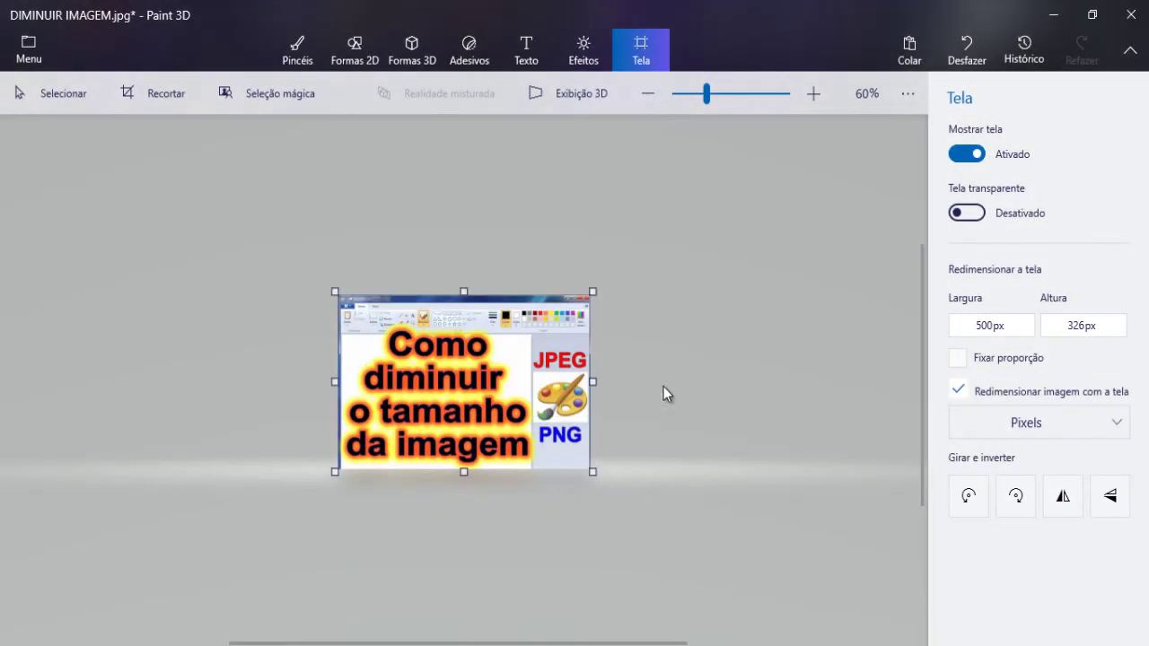
Close Paint 3D, saving the open picture's changes, and move the new copy's desktop icon below the Paint copy.
click(1129, 16)
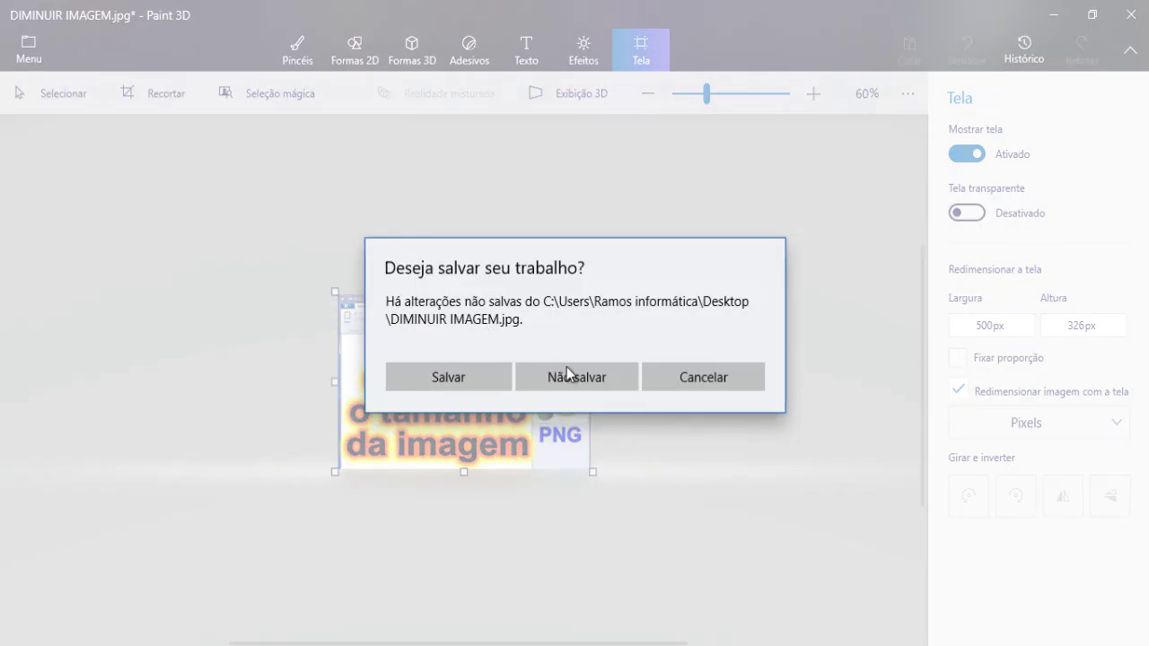
click(470, 382)
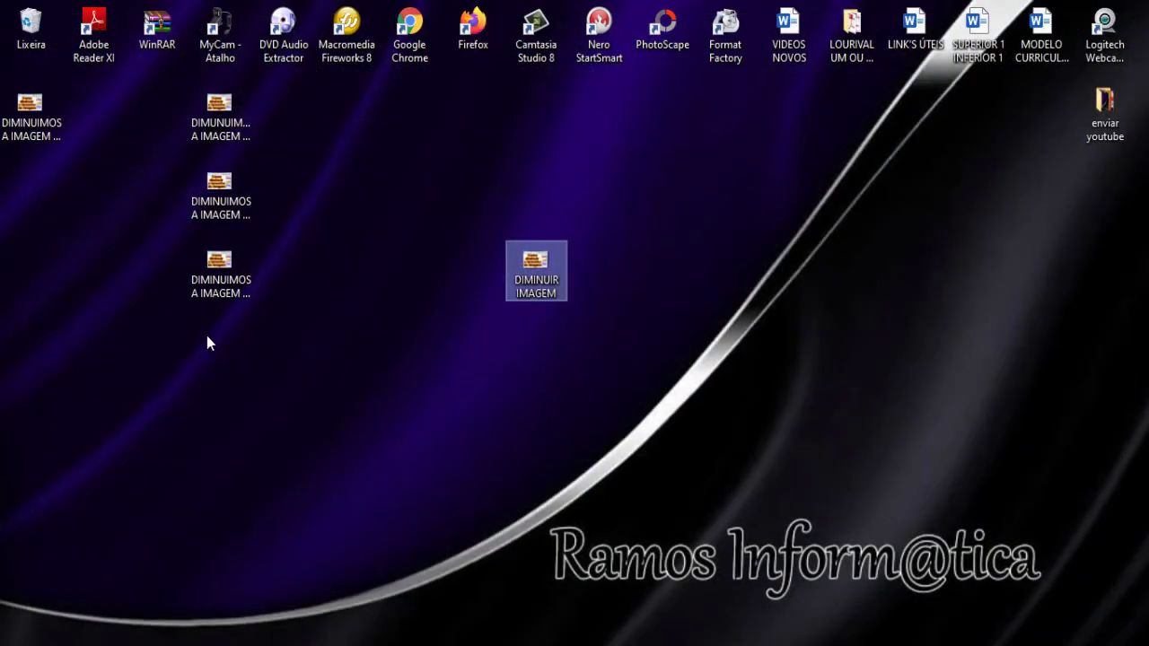
mouse_move(43, 104)
mouse_down()
mouse_move(179, 363)
mouse_move(228, 354)
mouse_up()
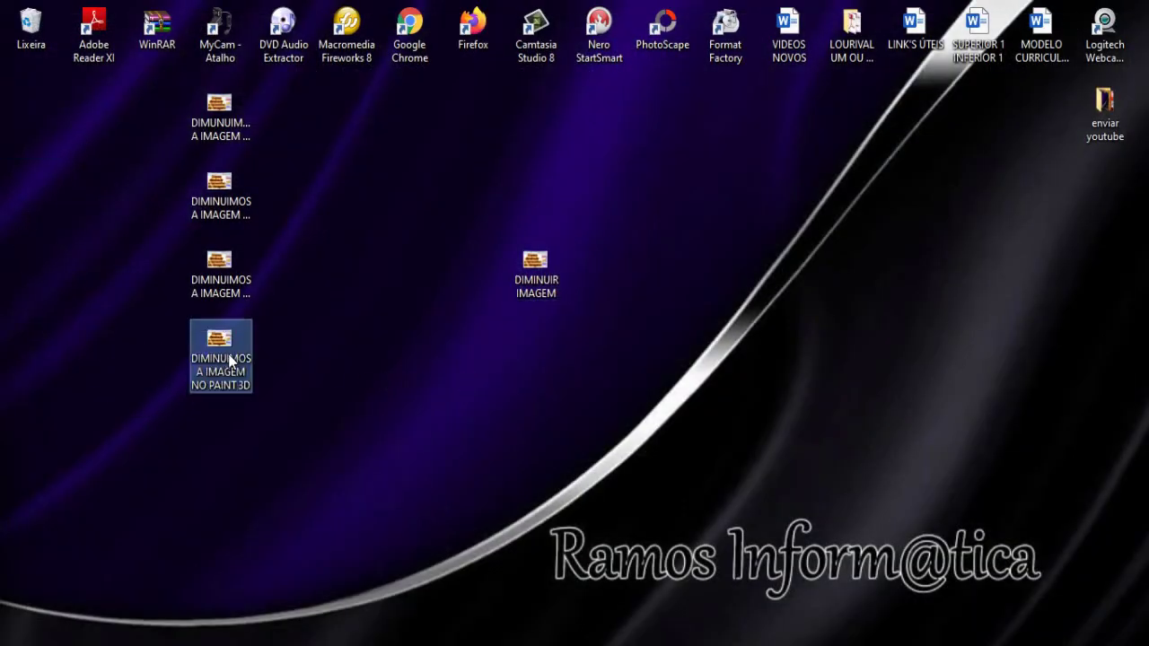
Select each of the four resized copies on the desktop in turn to check their full names.
click(214, 106)
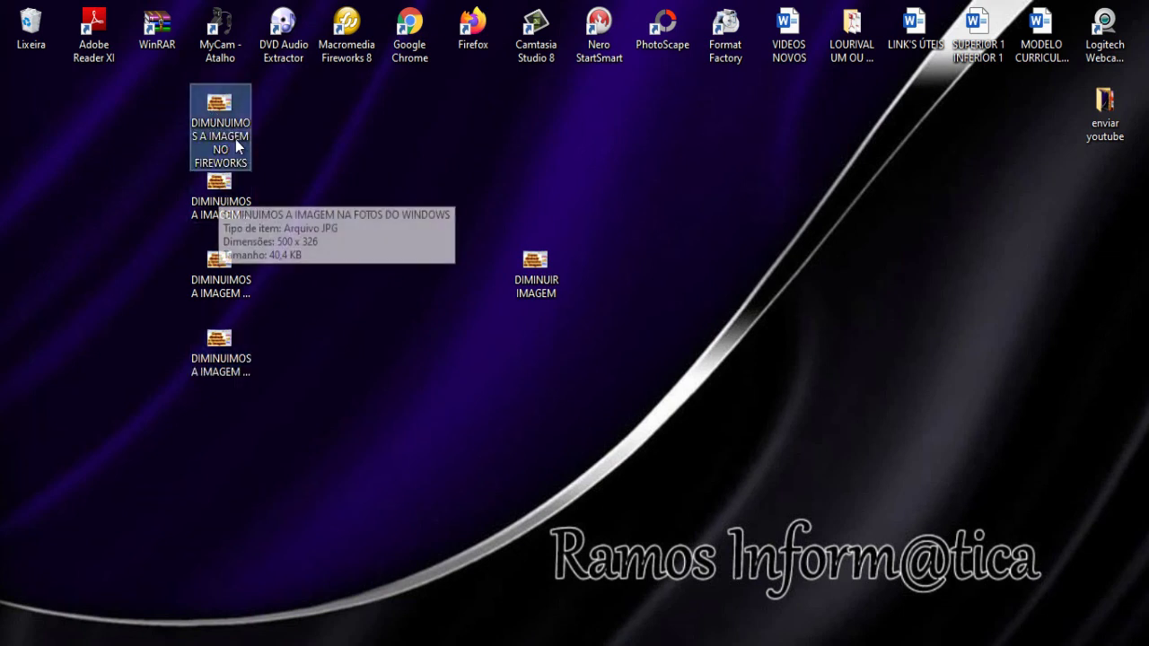
click(232, 199)
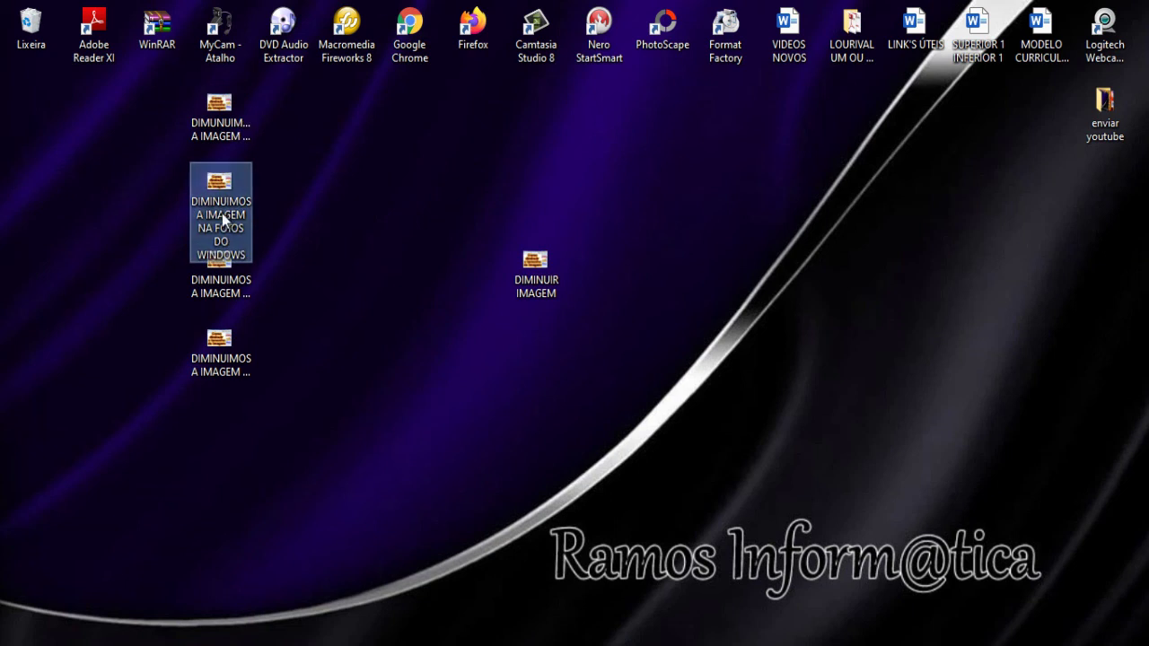
click(225, 283)
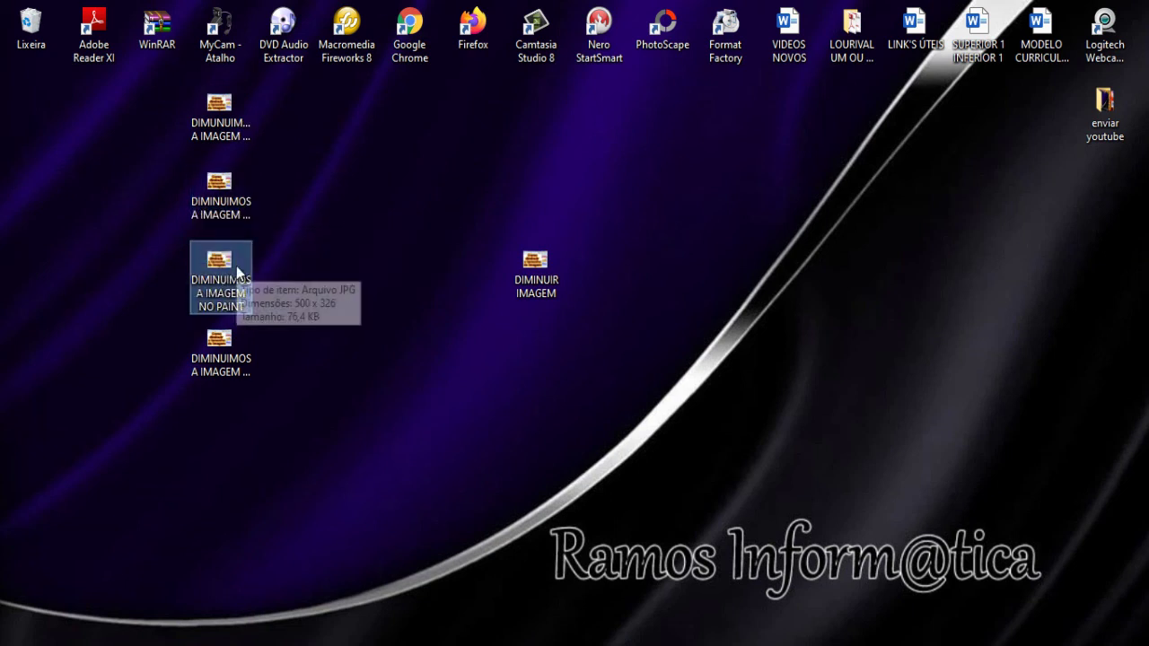
click(247, 359)
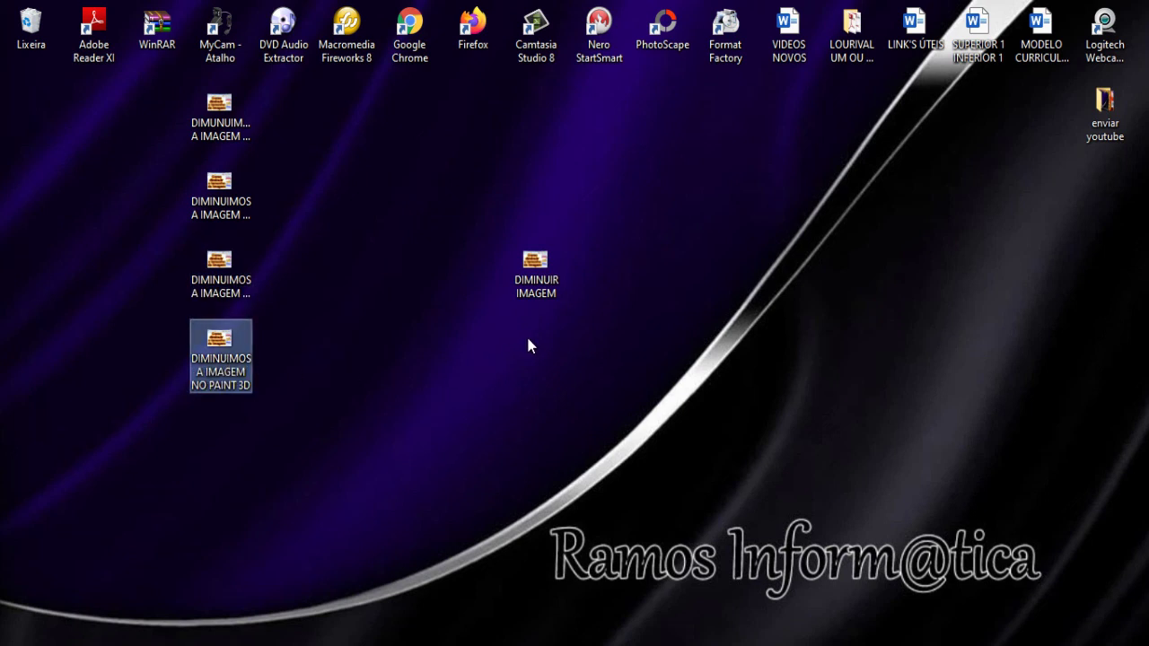